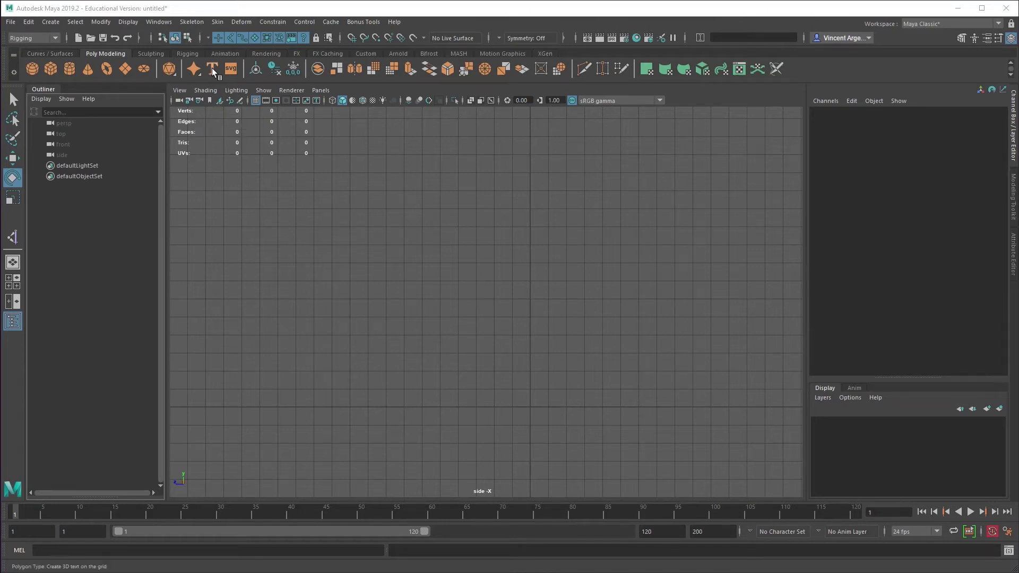
Step: Place five joints in the side view for hip, knee, ankle, ball and toe
click(192, 21)
click(209, 49)
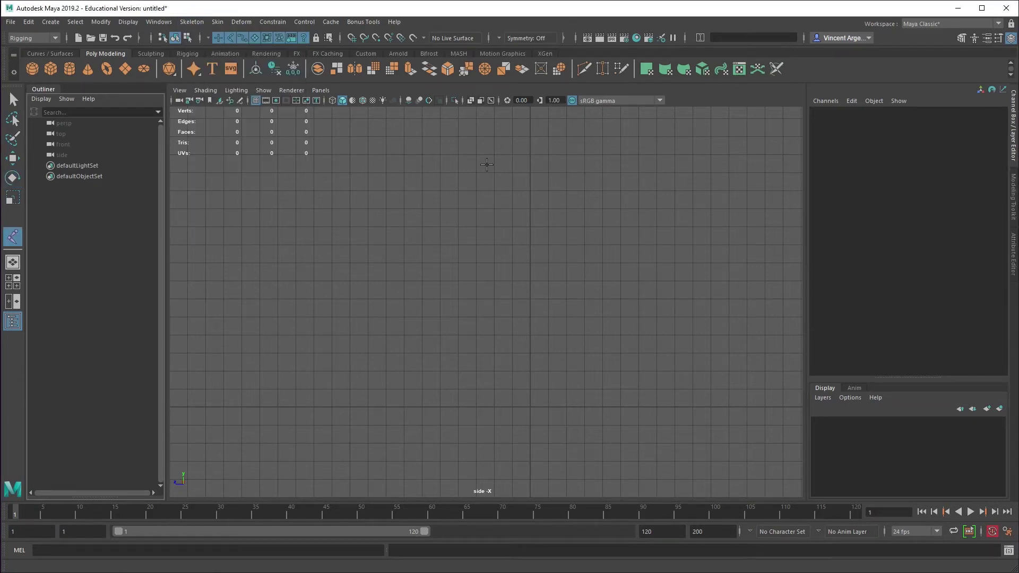
click(529, 137)
click(513, 266)
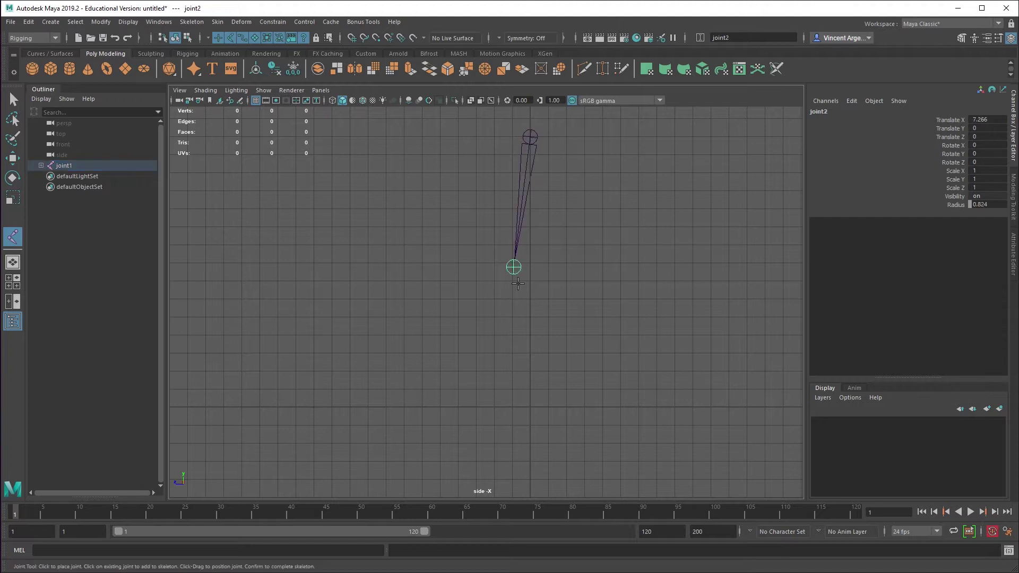
click(529, 372)
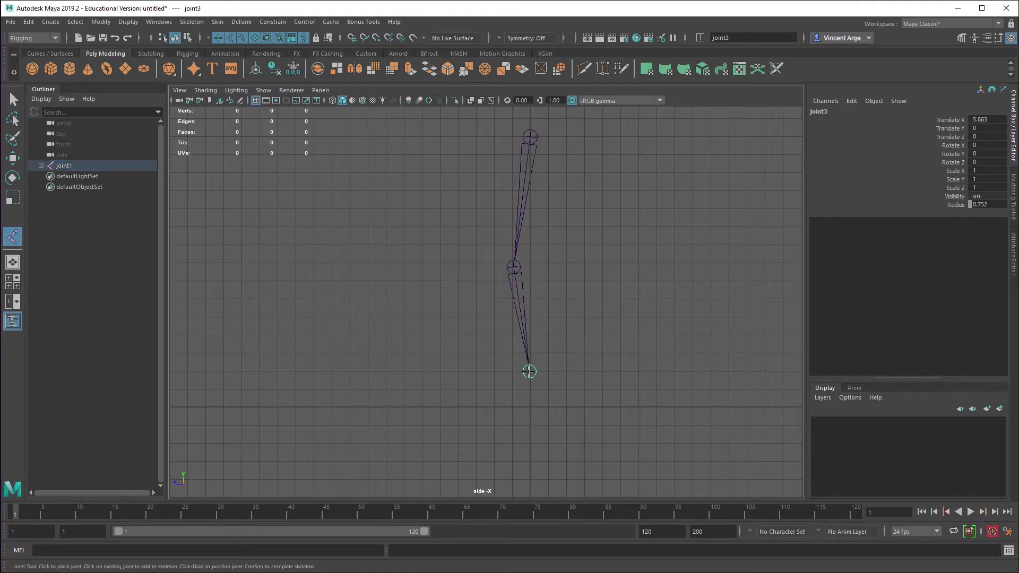
click(482, 407)
click(427, 407)
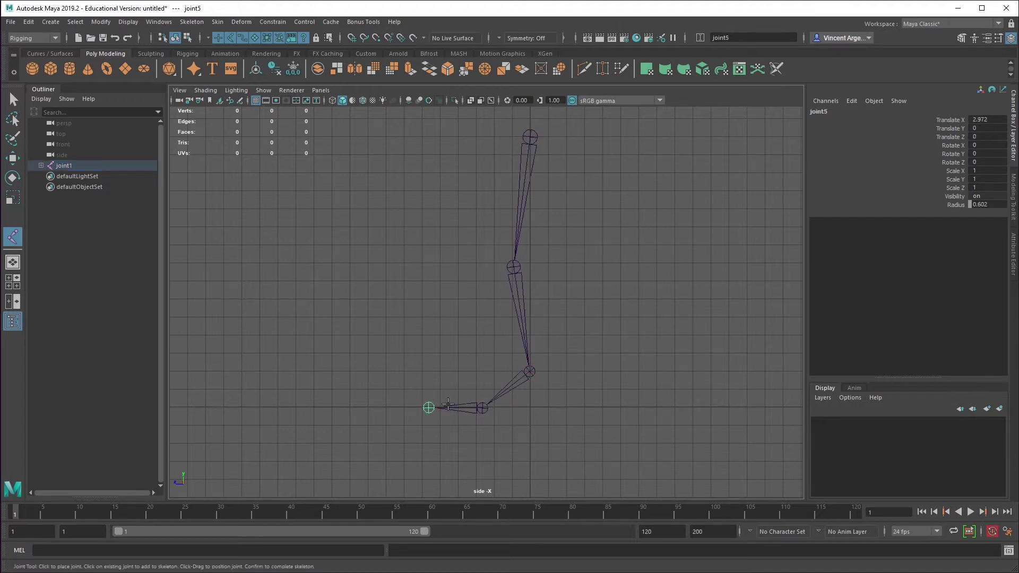
Step: Finish the joint chain and create an IK handle from the hip joint to the ankle joint
key(e)
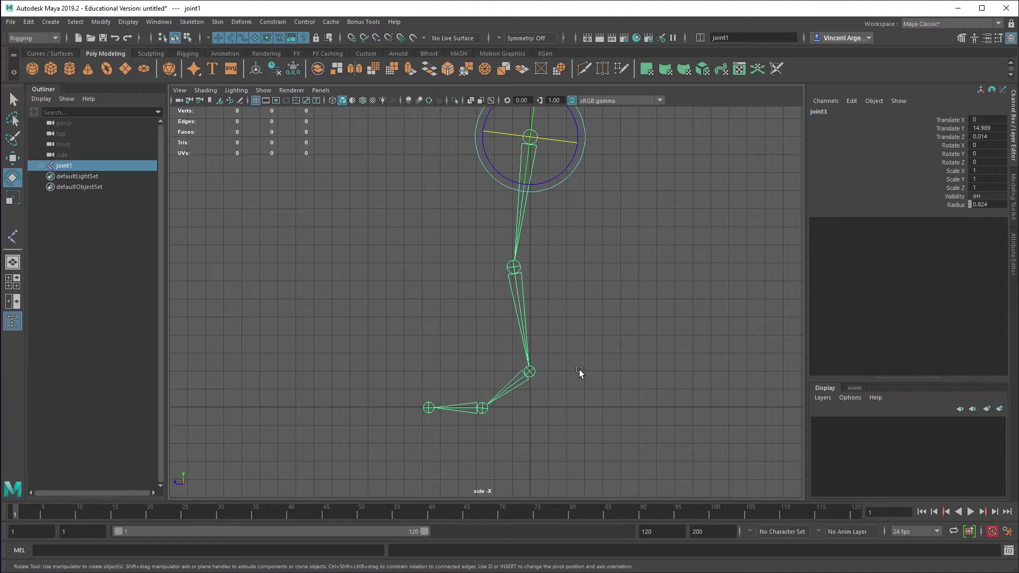
click(192, 21)
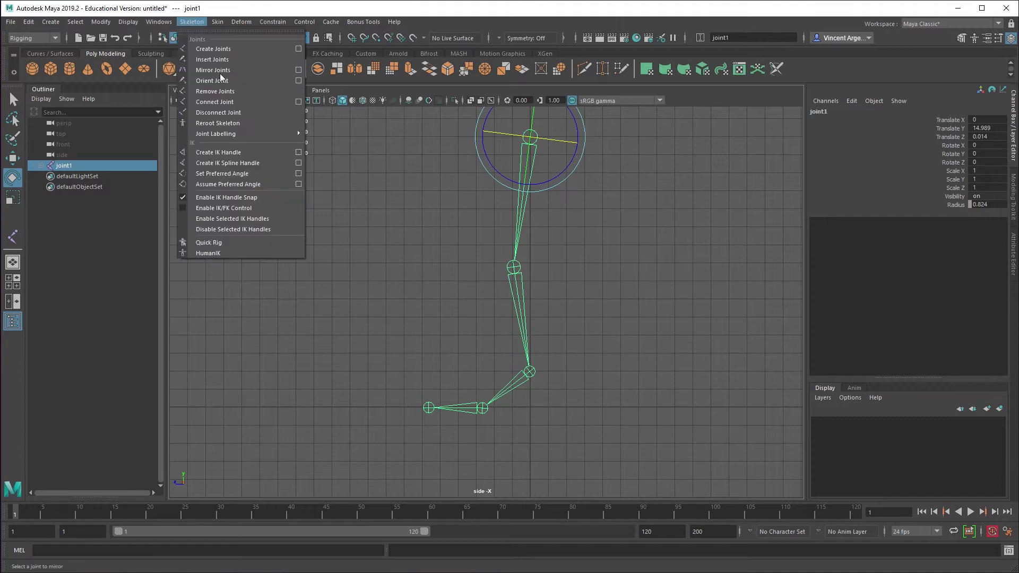
click(249, 153)
click(530, 137)
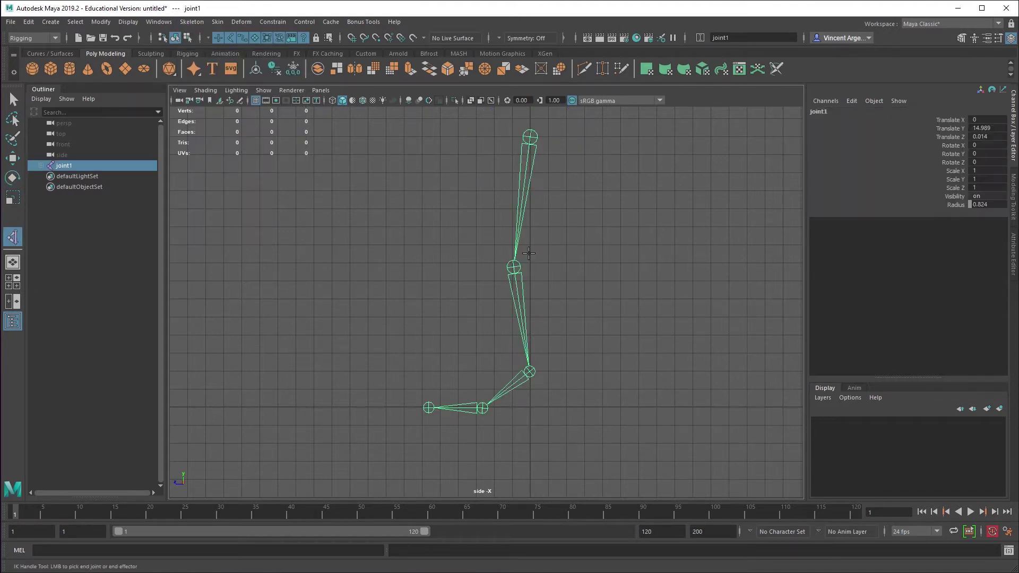
click(529, 372)
Step: Test-move ikHandle1 to bend the leg, undo it, and return to the side view
key(w)
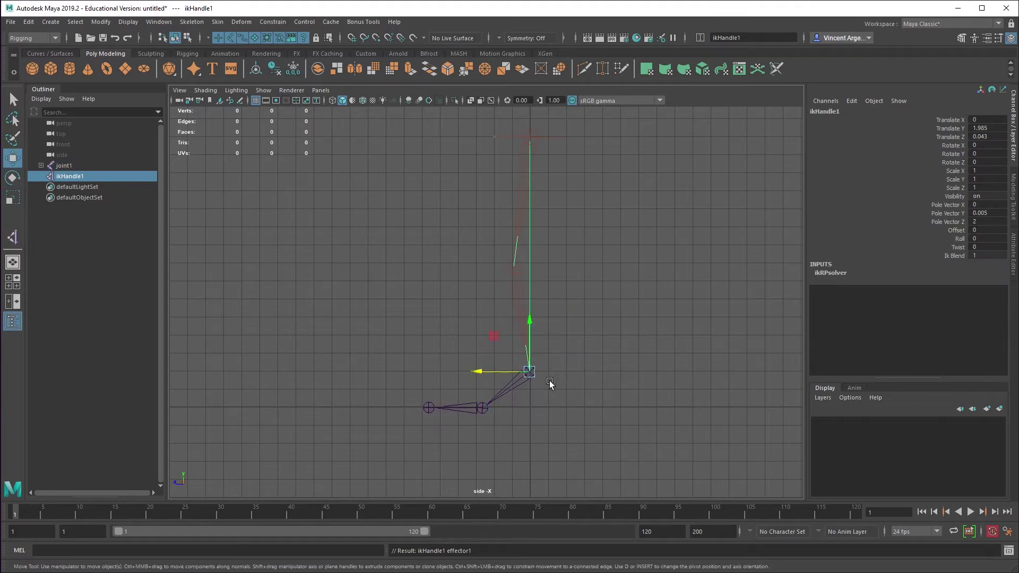
middle_drag(549, 380, 525, 333)
key(ctrl+z)
key(space)
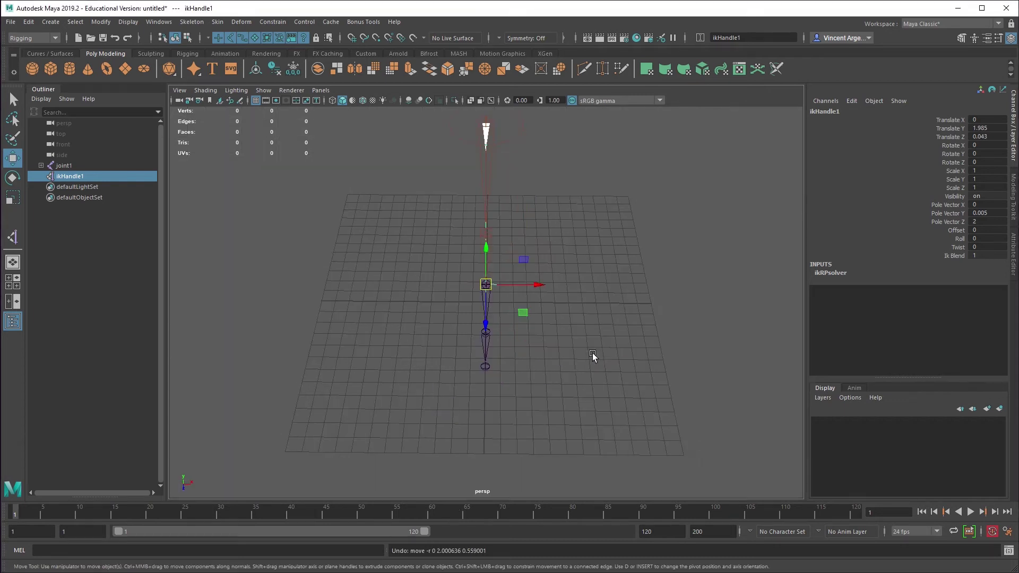
alt+drag(592, 353, 479, 227)
key(ctrl+z)
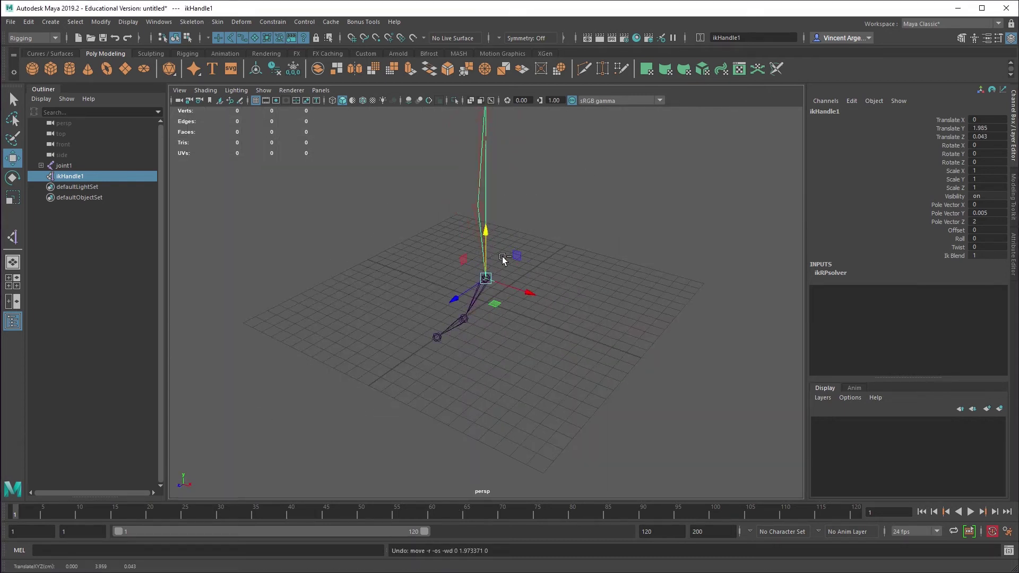
key(space)
drag(506, 292, 553, 324)
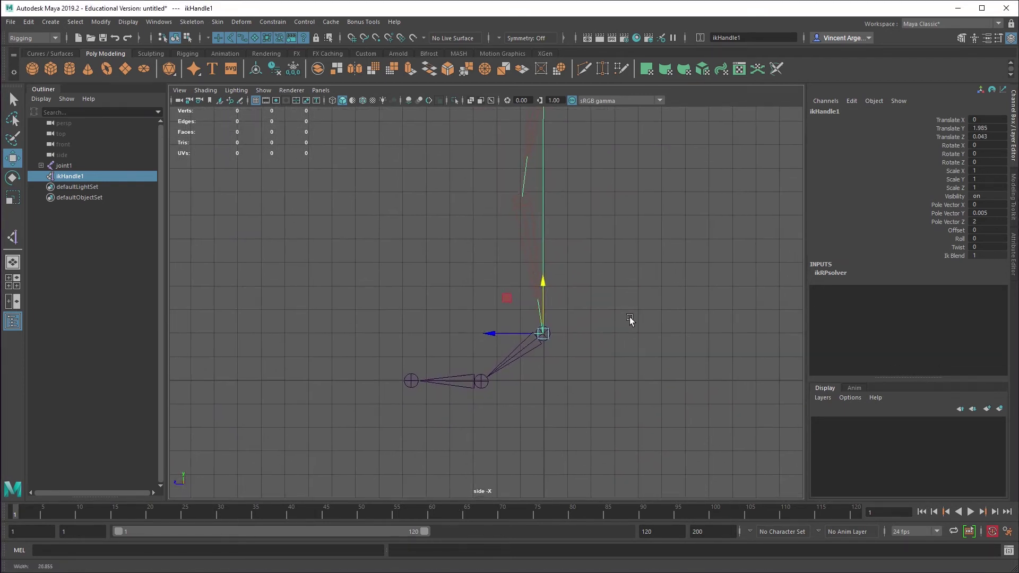
Step: Create a NURBS circle and scale and move it around the foot
click(53, 23)
mouse_move(85, 49)
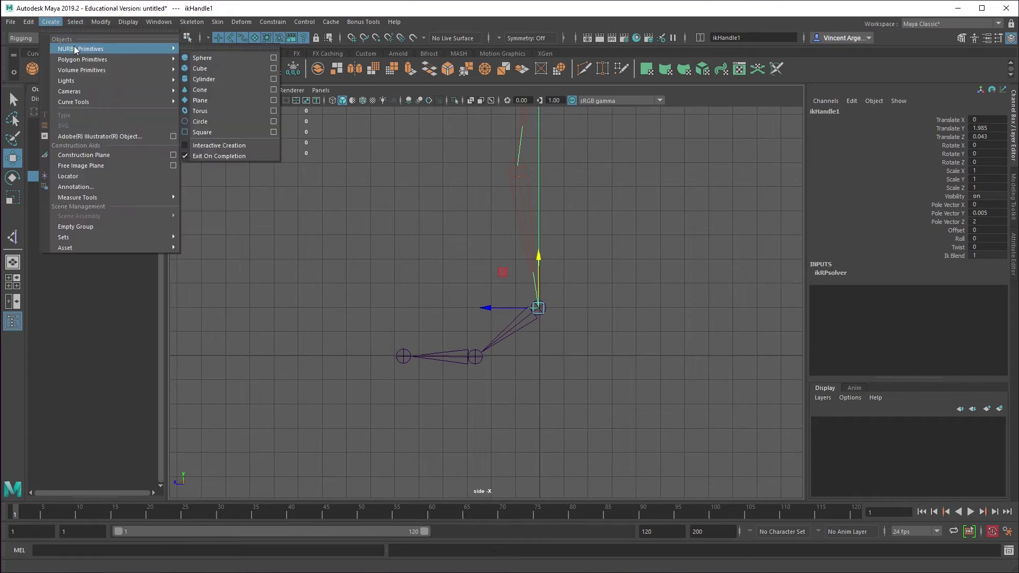
click(227, 122)
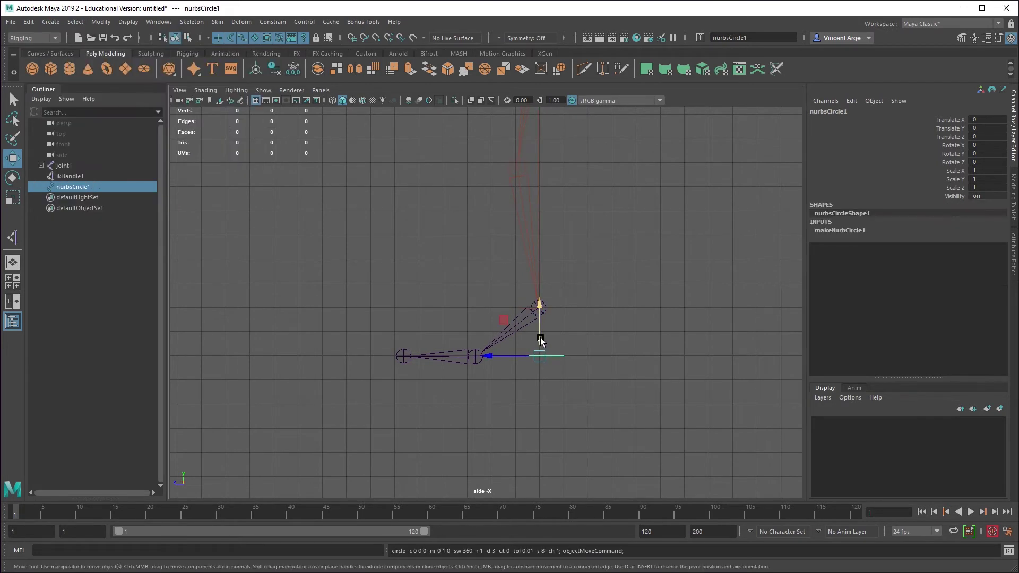
key(r)
drag(544, 354, 471, 357)
key(w)
key(r)
key(w)
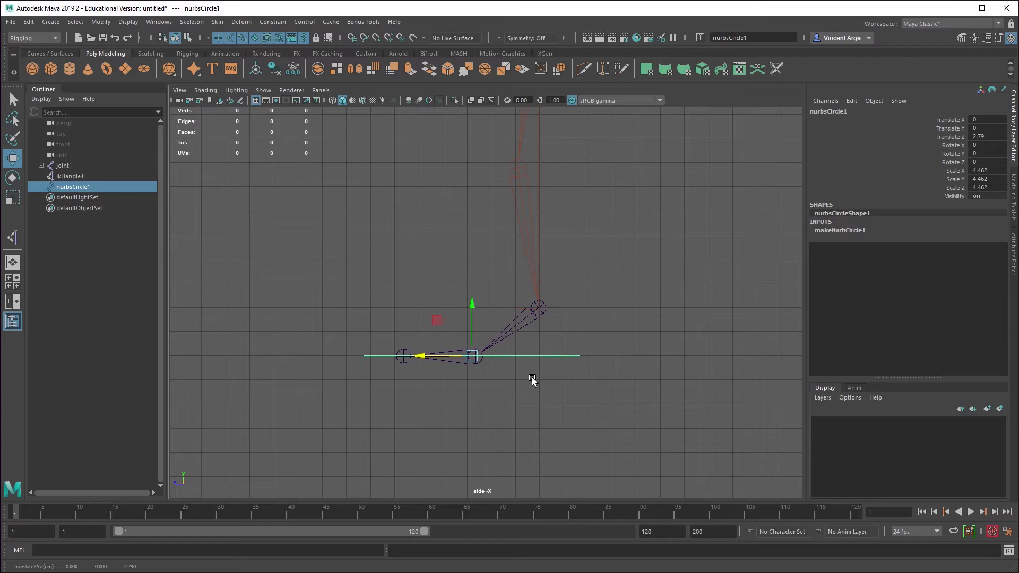
Step: Edit the circle's CVs to curve its ends up and squeeze it into a narrow oval
key(F8)
drag(615, 376, 578, 339)
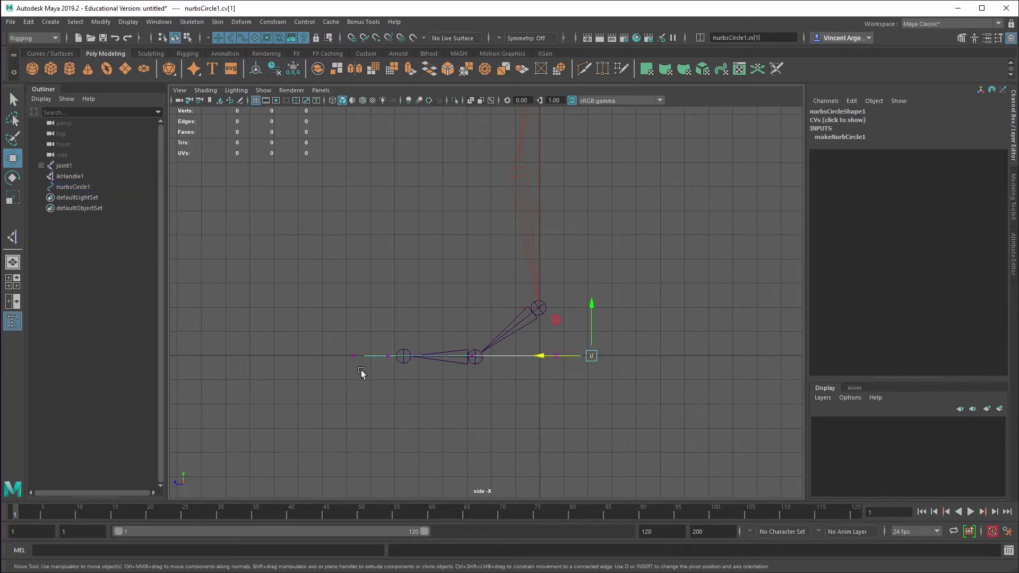
shift+drag(366, 374, 327, 328)
drag(467, 331, 466, 324)
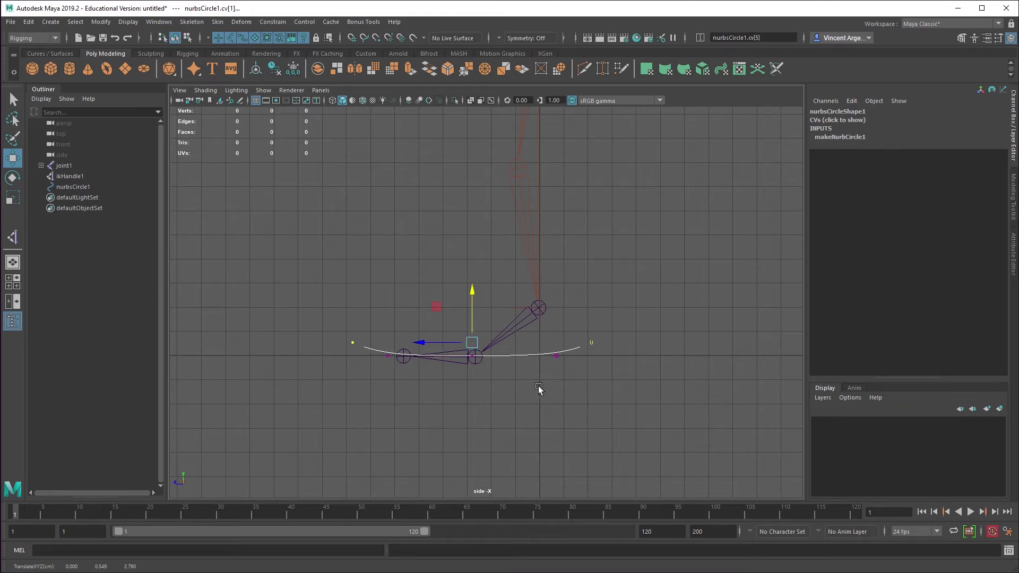
drag(538, 387, 528, 274)
shift+drag(394, 273, 469, 401)
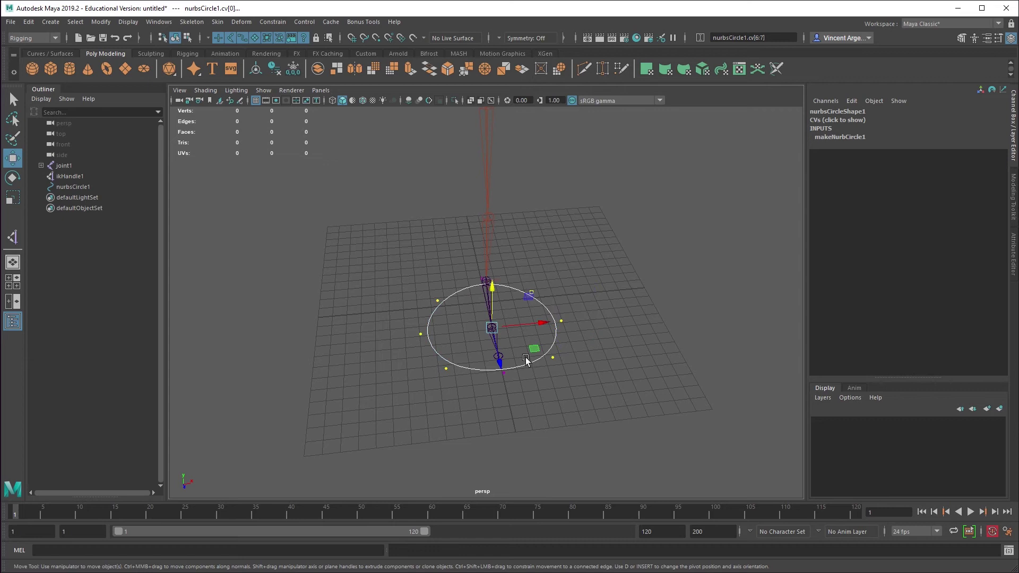
key(r)
drag(543, 323, 526, 378)
key(F8)
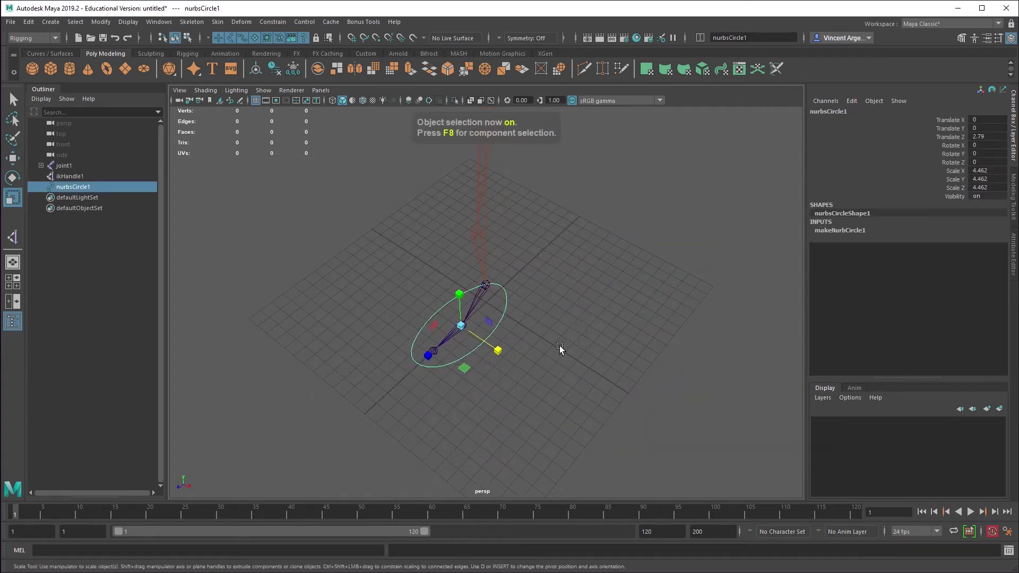
Step: Return to the side view and rename the circle footControl in the Outliner
key(space)
drag(554, 314, 593, 327)
scroll(513, 384, up, 2)
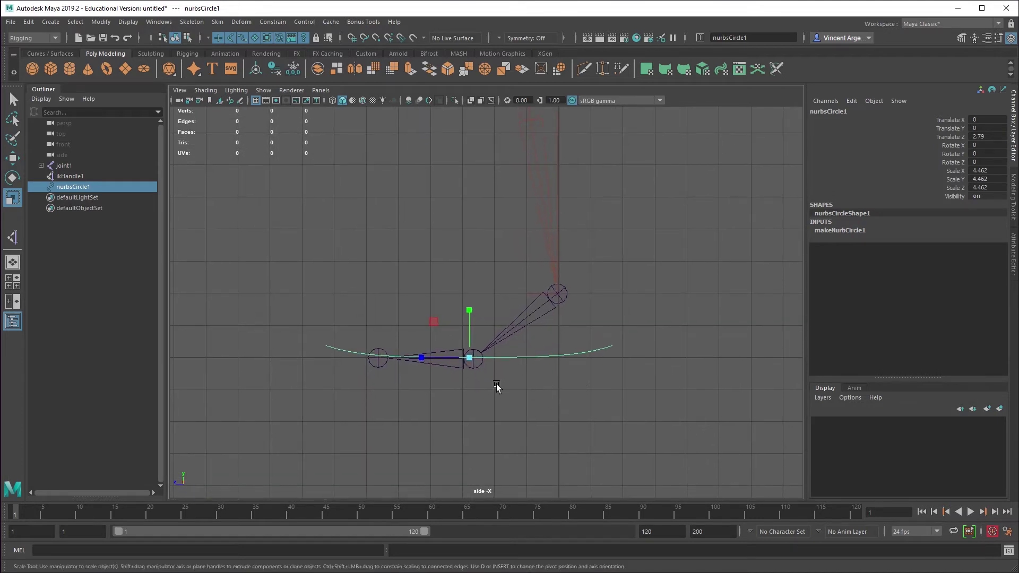
double_click(72, 187)
text(footControl)
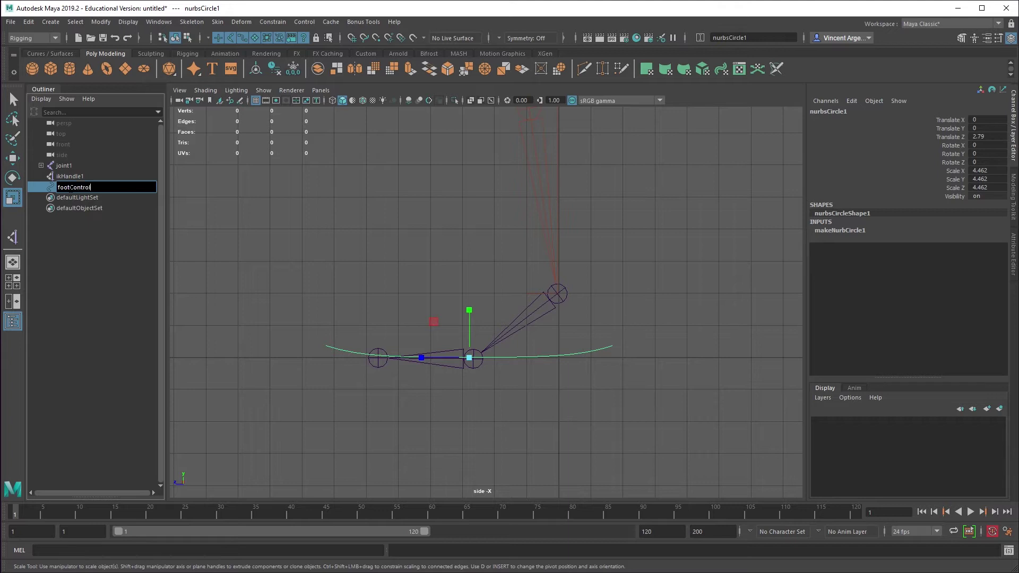
key(Return)
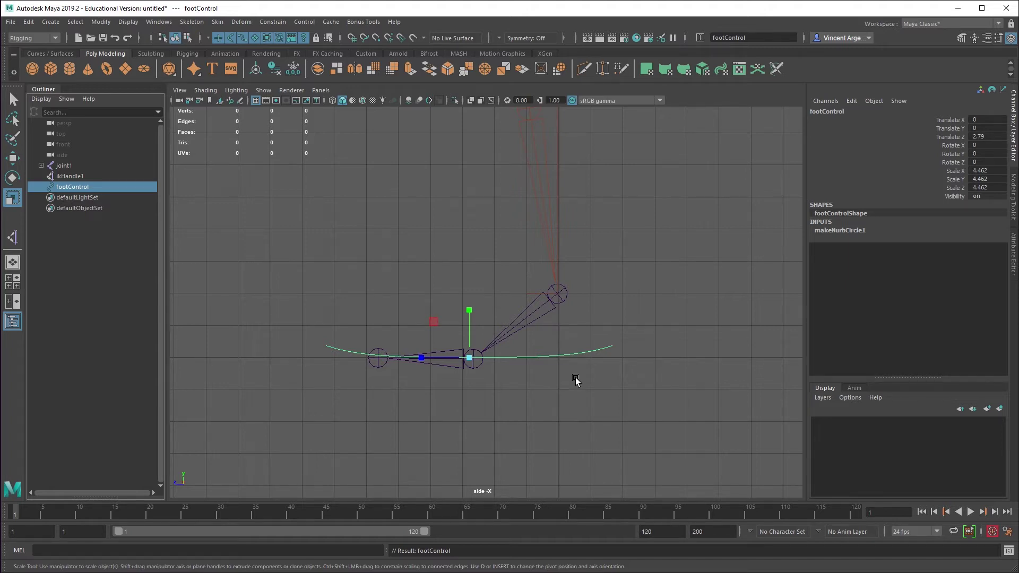
Step: Create a locator and snap it onto the ankle joint
click(51, 21)
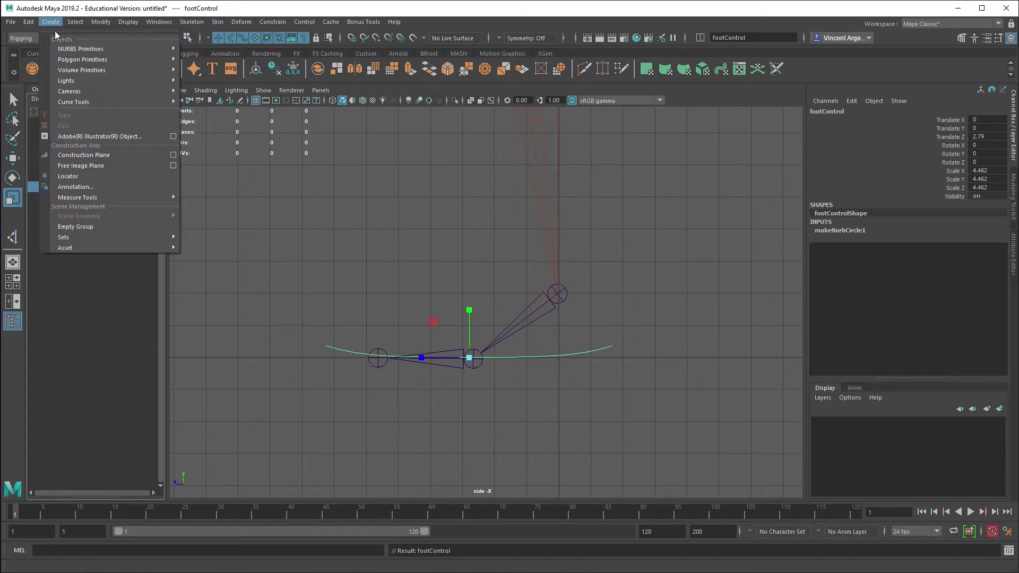
click(80, 176)
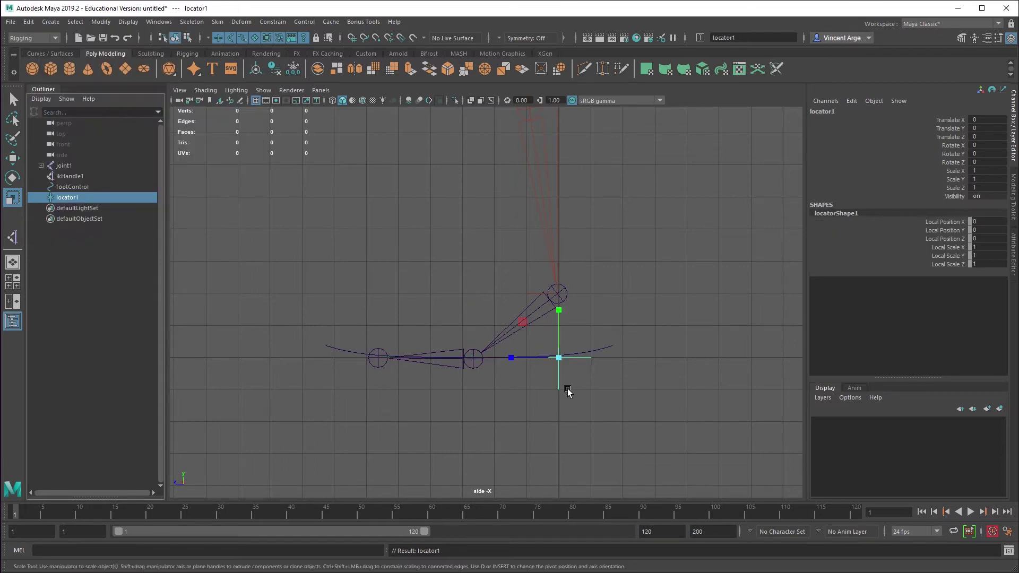
key(w)
drag(558, 358, 557, 348)
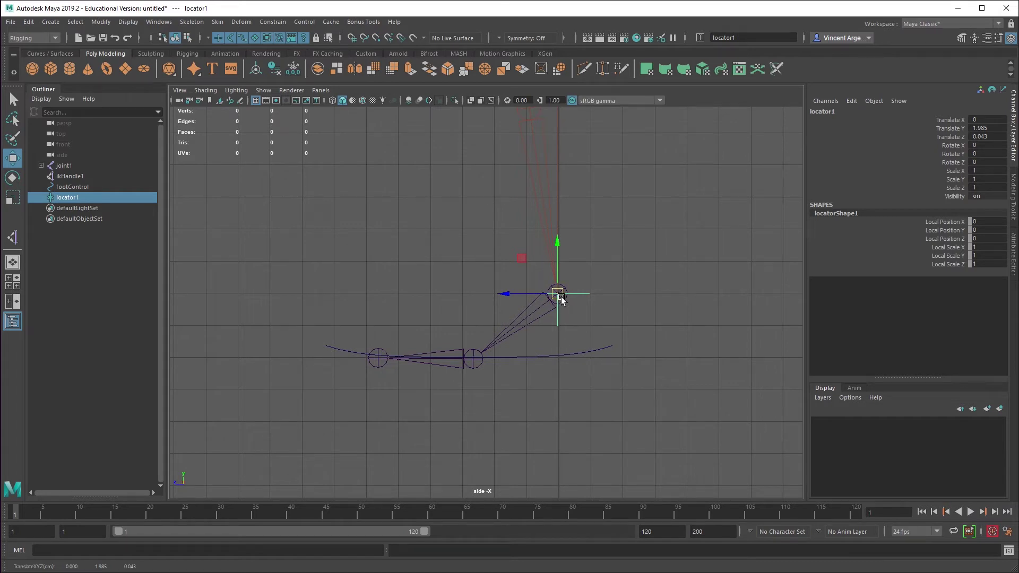
Step: Add locators at the ball joint and toe tip, and duplicate one for the heel
click(51, 21)
click(68, 176)
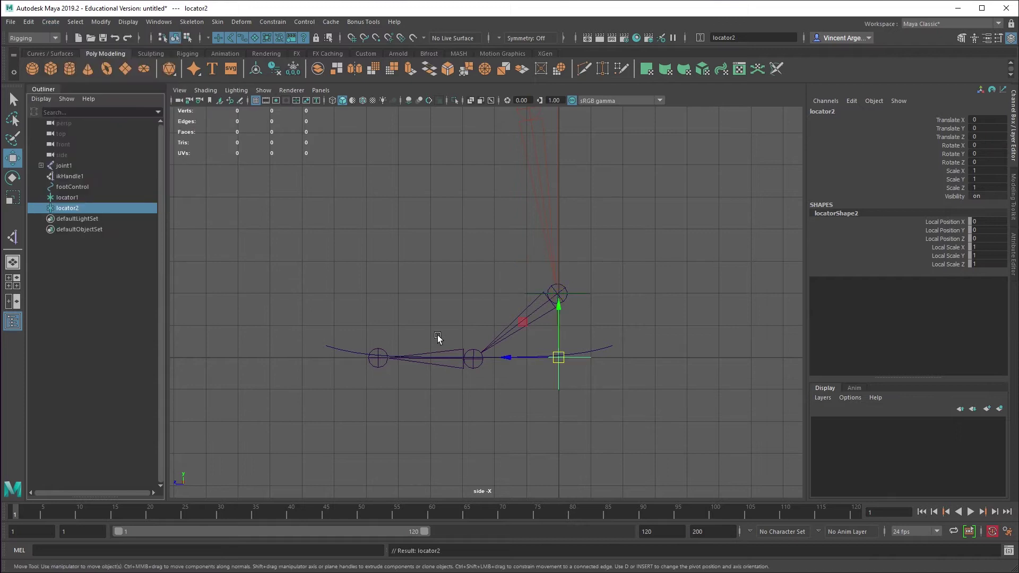
drag(553, 359, 468, 360)
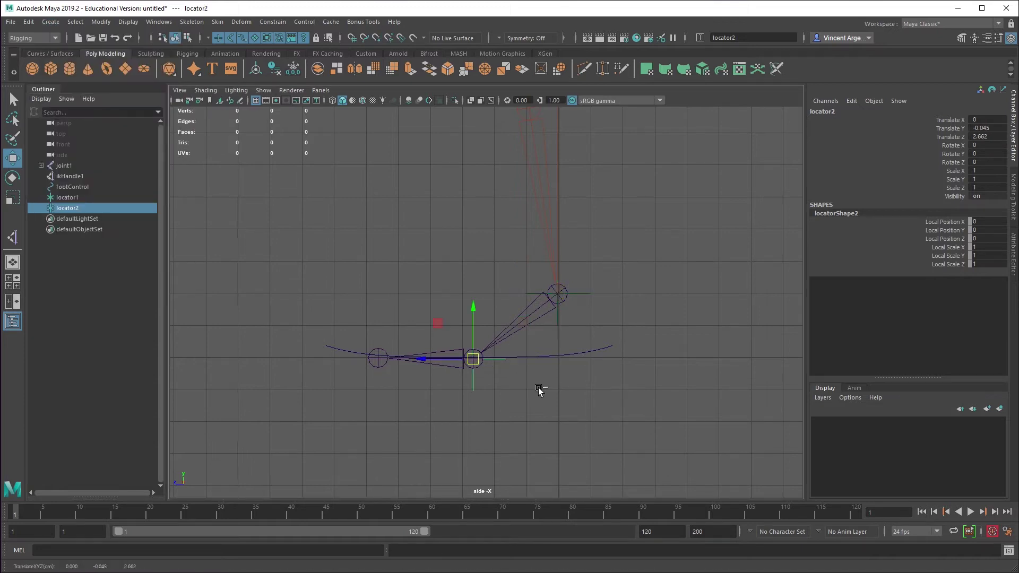
key(ctrl+d)
drag(473, 359, 541, 382)
key(ctrl+d)
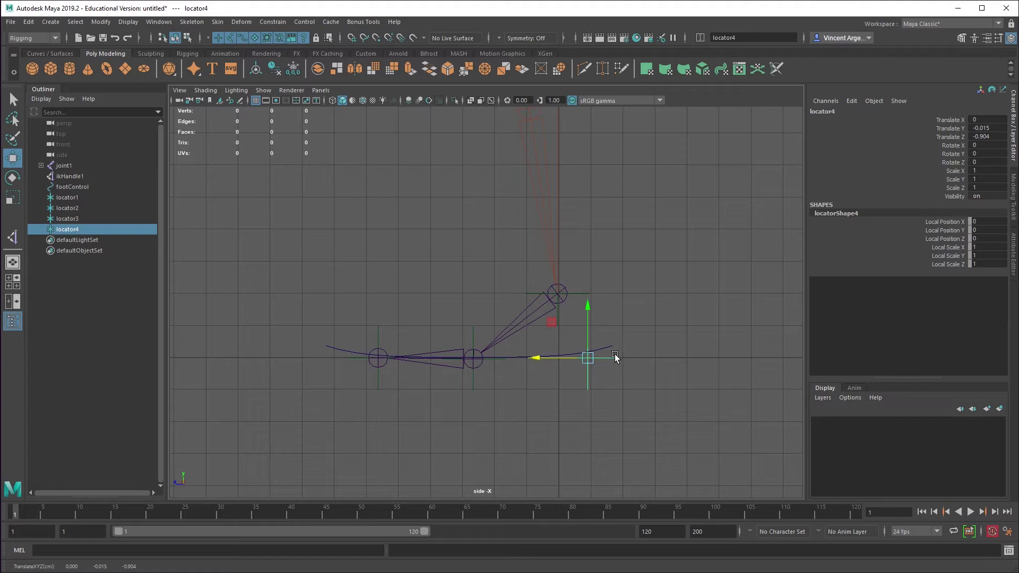
Step: Rename the four locators invHeel, invToe, invBall and invAnkle in the Outliner
double_click(75, 228)
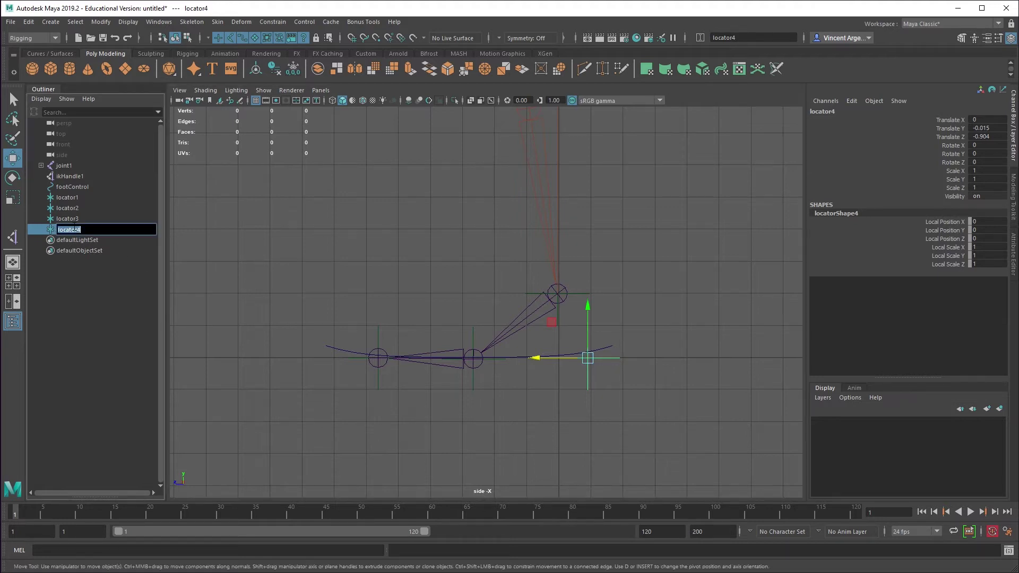
text(lnvHeel)
key(Return)
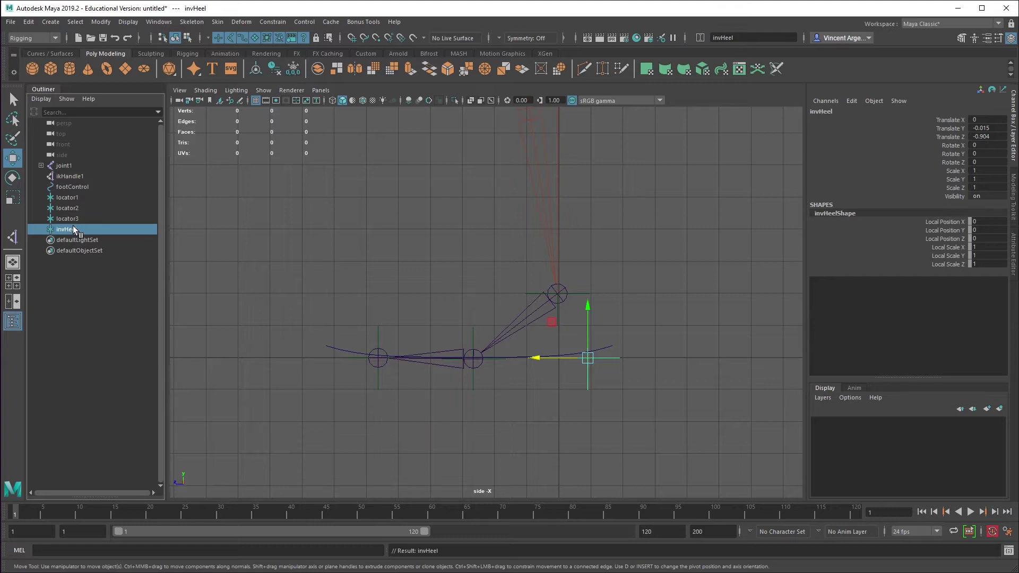
double_click(72, 220)
text(inv)
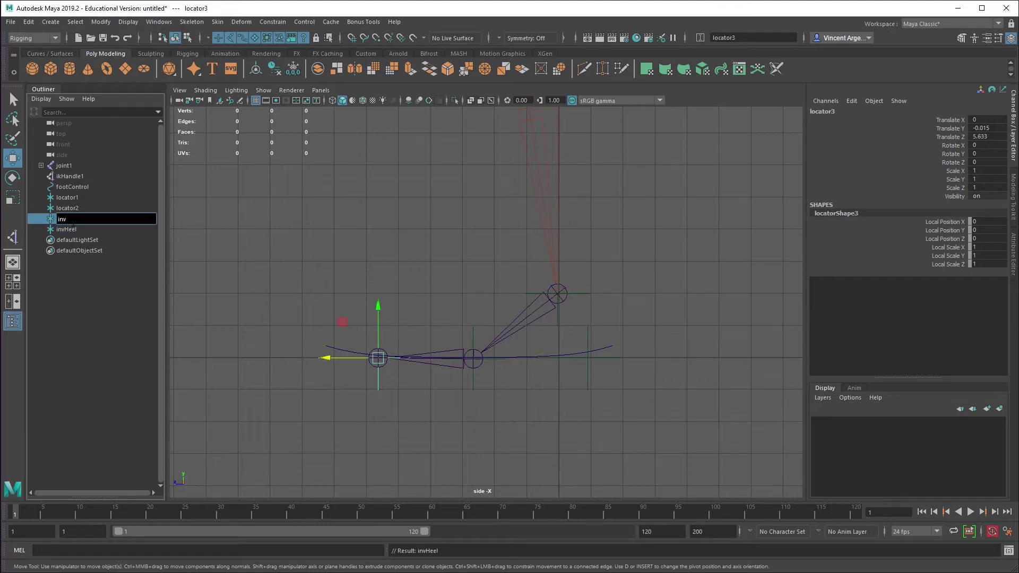
text(Toe)
key(Return)
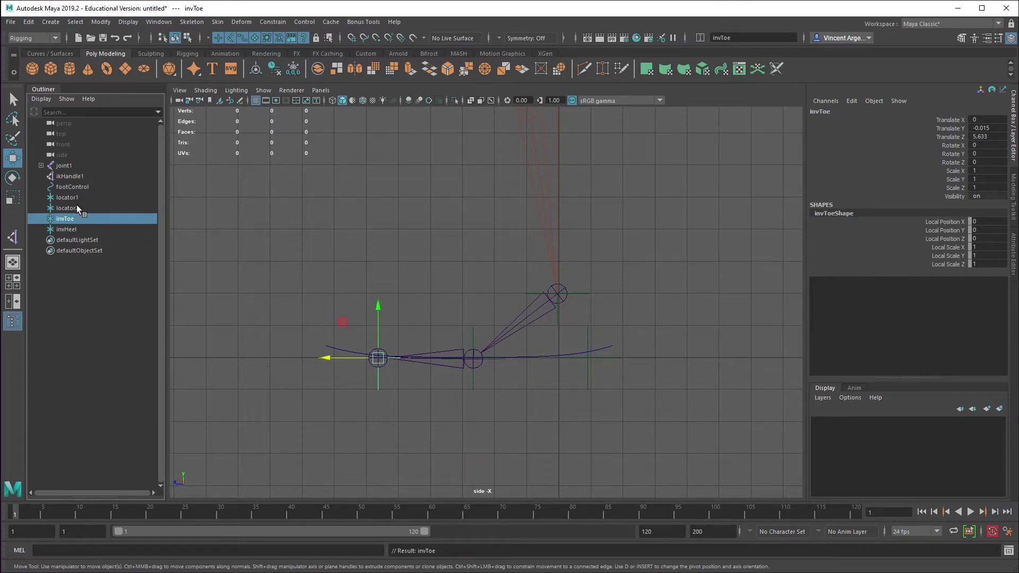
double_click(76, 207)
text(invBall)
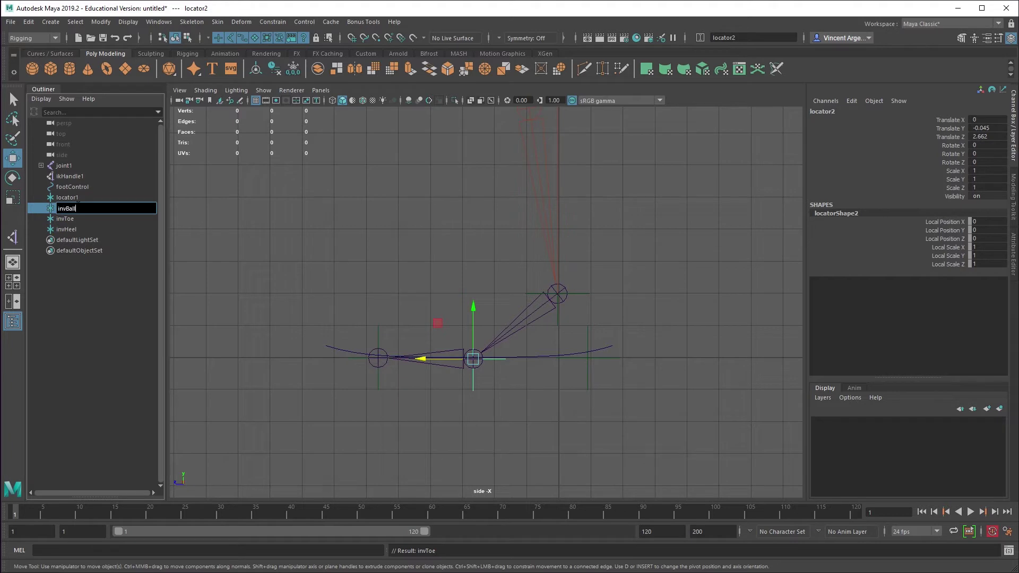
key(Return)
double_click(76, 196)
text(inv)
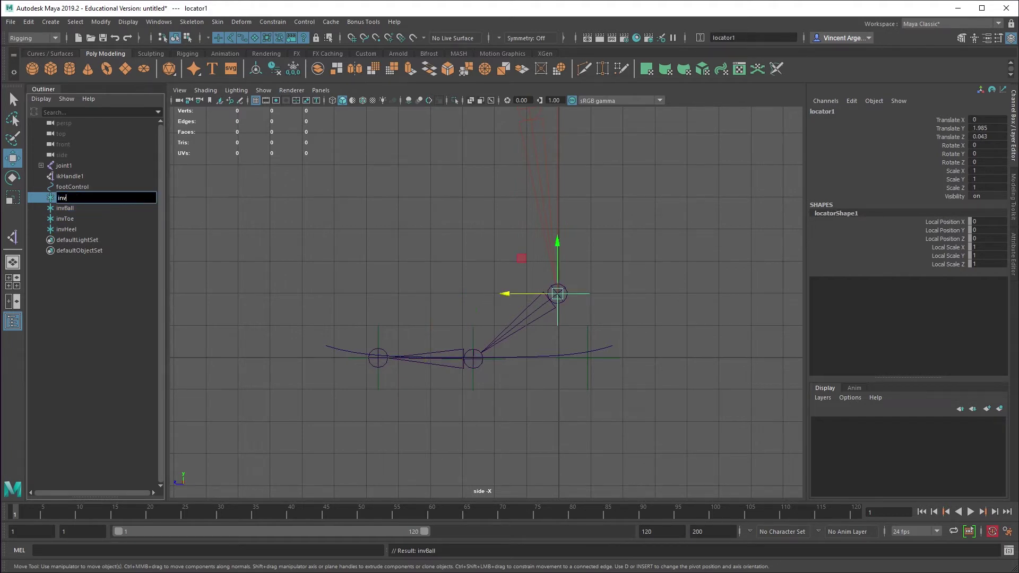
text(Ankle)
key(Return)
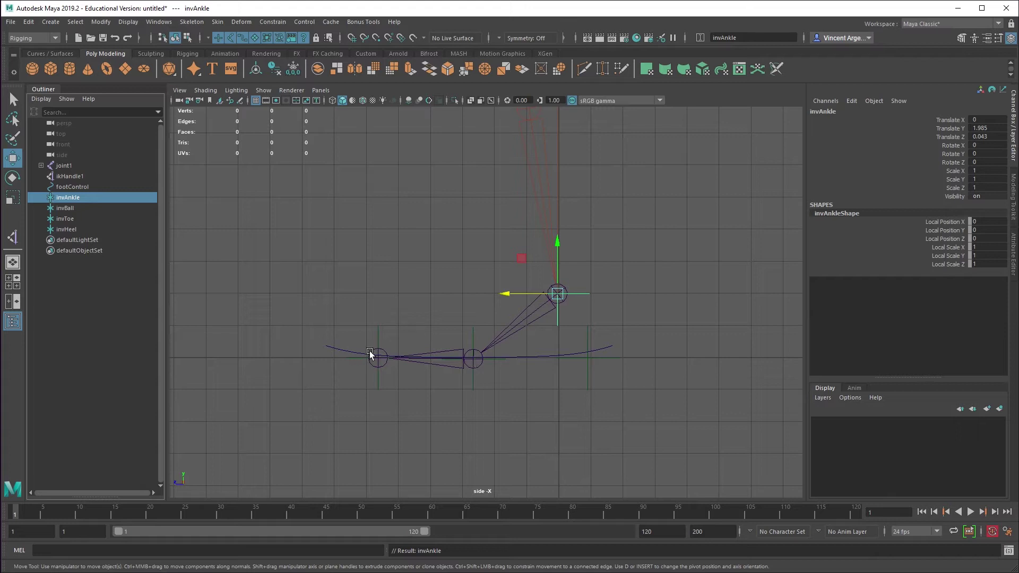
Step: Parent invAnkle under invBall and invBall under invToe, then expand invHeel's hierarchy
middle_drag(71, 196, 70, 208)
click(69, 198)
click(72, 199)
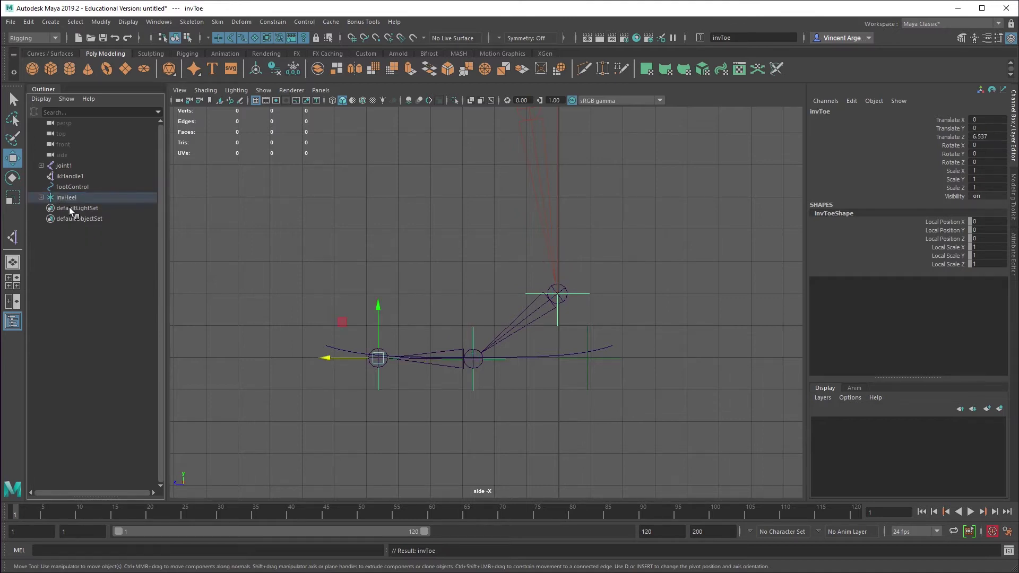
click(42, 198)
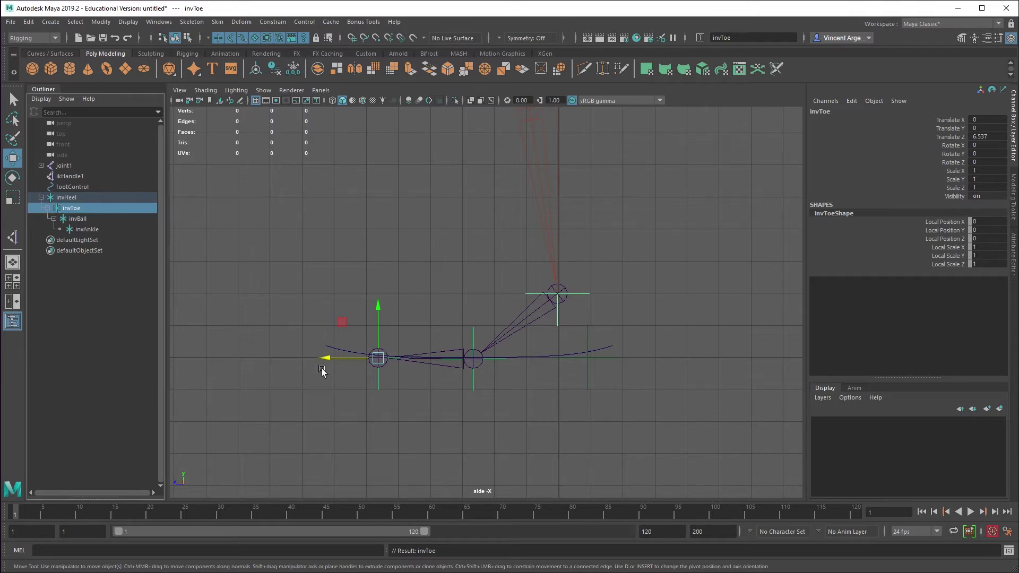
Step: Test-rotate the invHeel, invToe and invBall locators, undoing each rotation
click(591, 374)
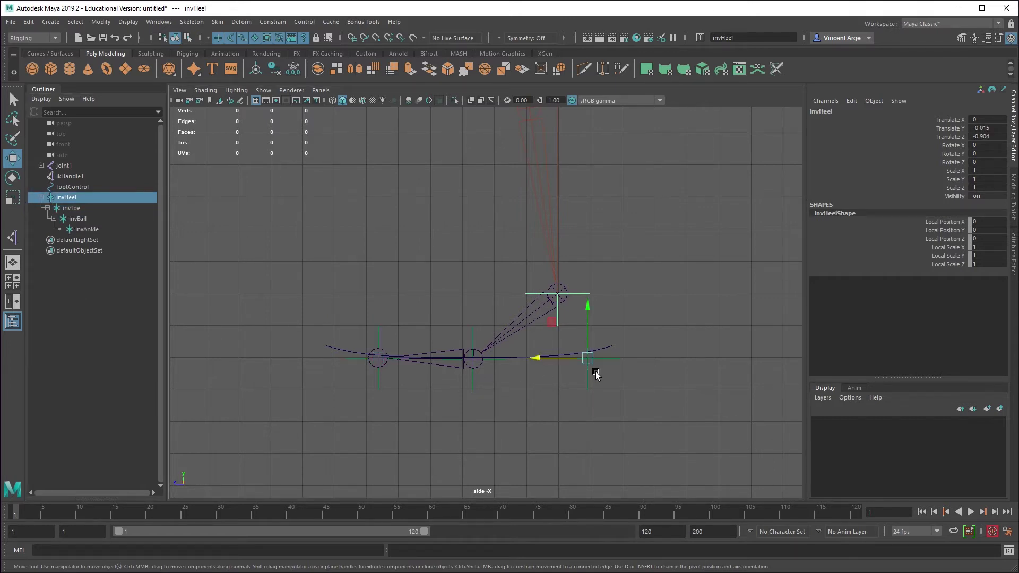
key(e)
drag(578, 311, 596, 314)
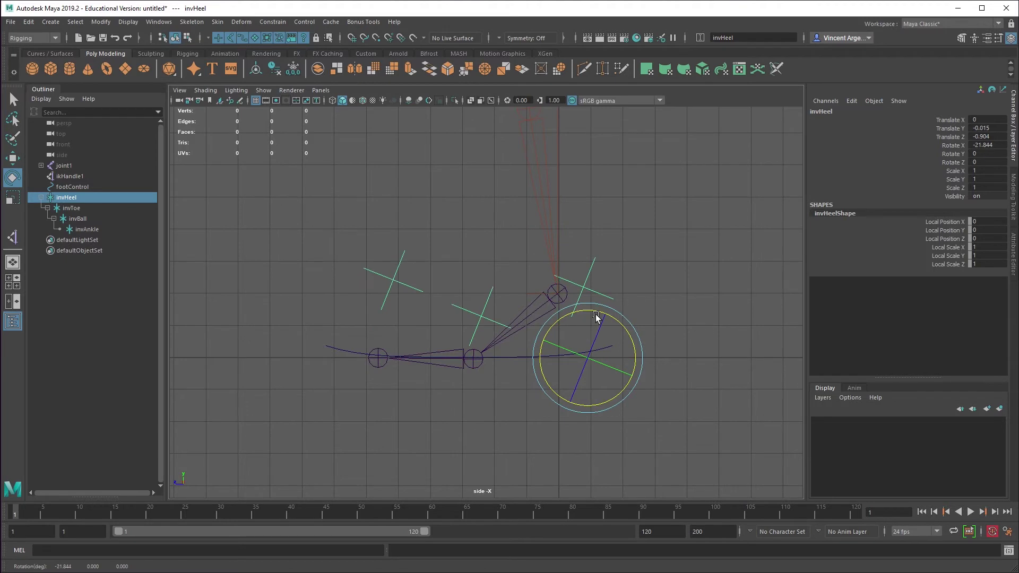
key(ctrl+z)
click(377, 333)
drag(413, 324, 402, 329)
click(479, 329)
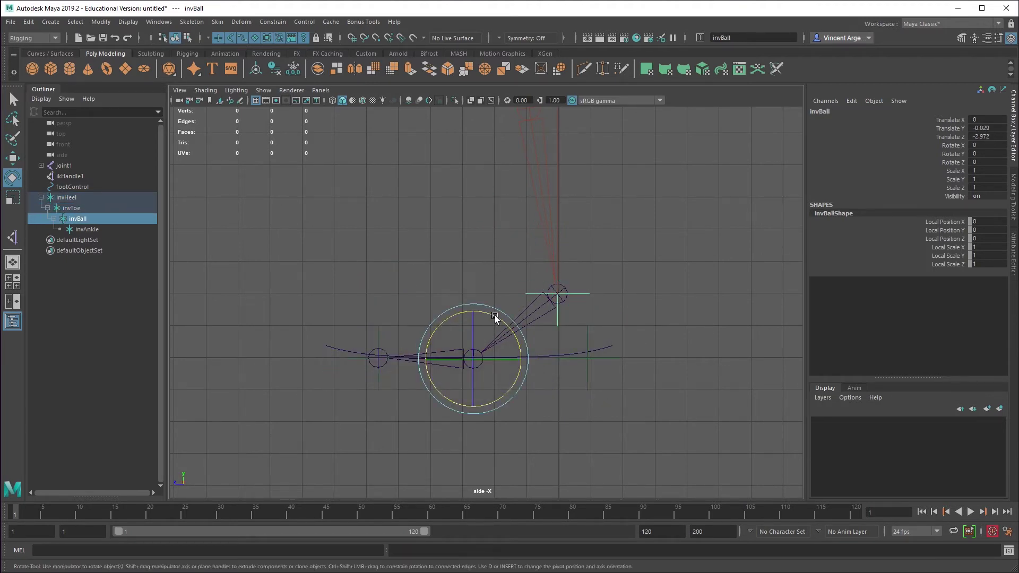
drag(492, 317, 451, 308)
key(ctrl+z)
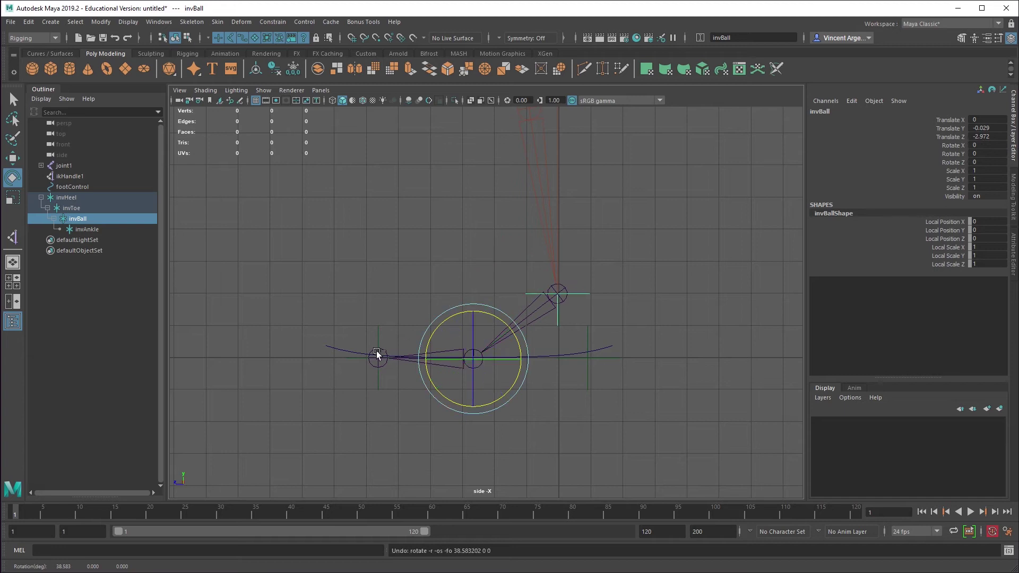
Step: Parent invHeel under footControl and select ikHandle1
click(67, 198)
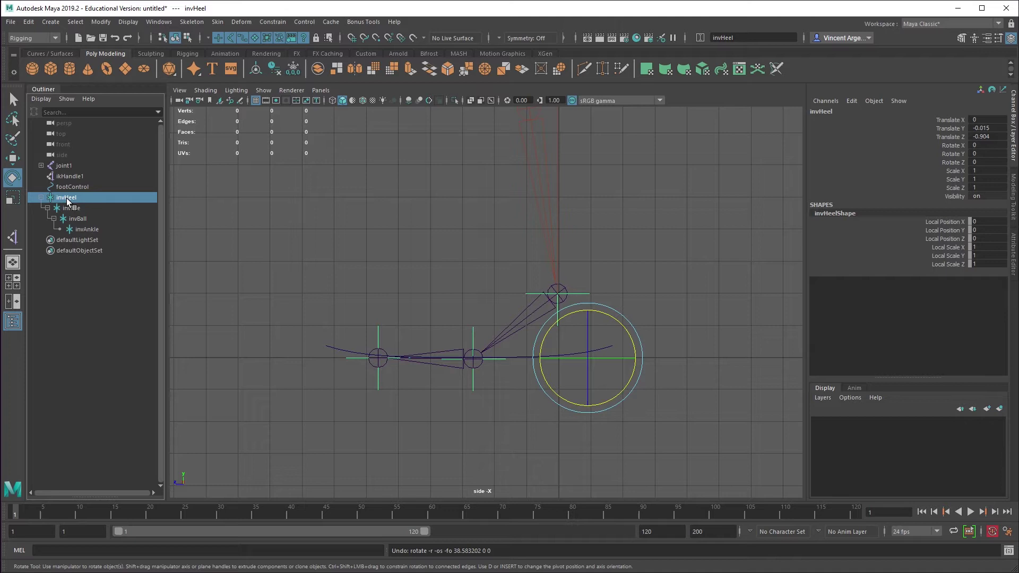
middle_drag(67, 200, 75, 188)
click(63, 179)
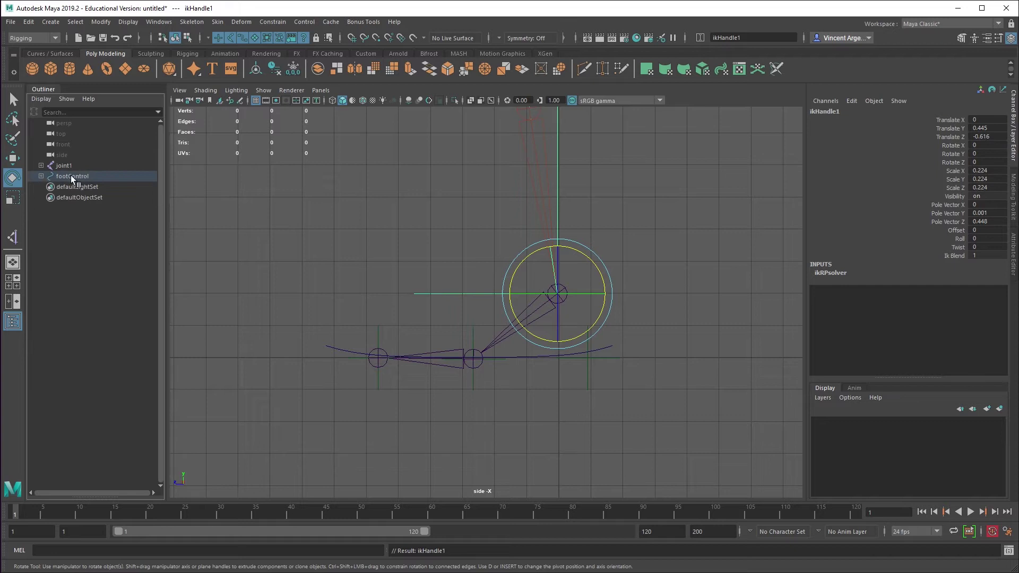
Step: Test-move footControl to confirm the leg follows, then undo
click(76, 176)
key(w)
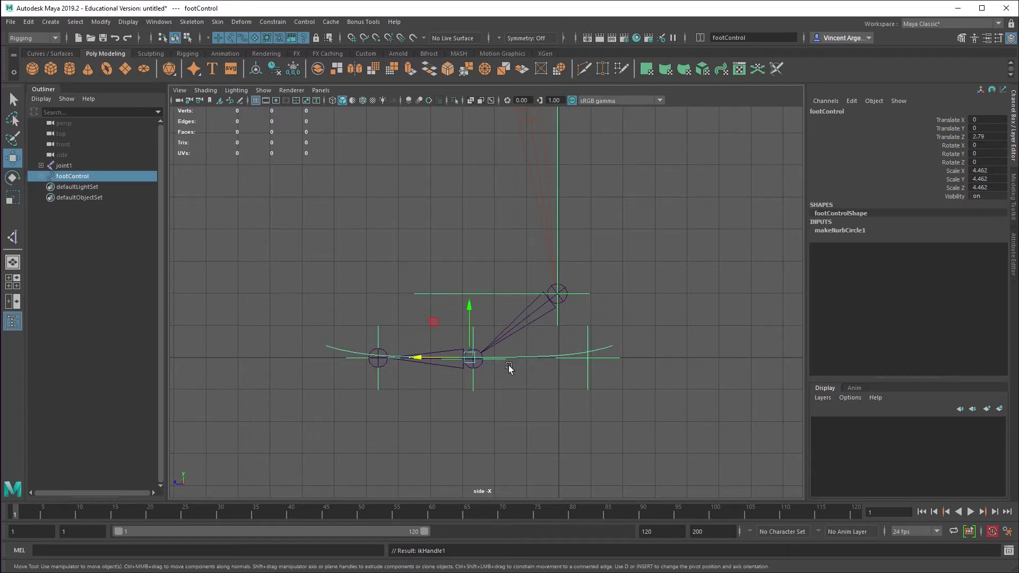
drag(472, 360, 462, 318)
key(ctrl+z)
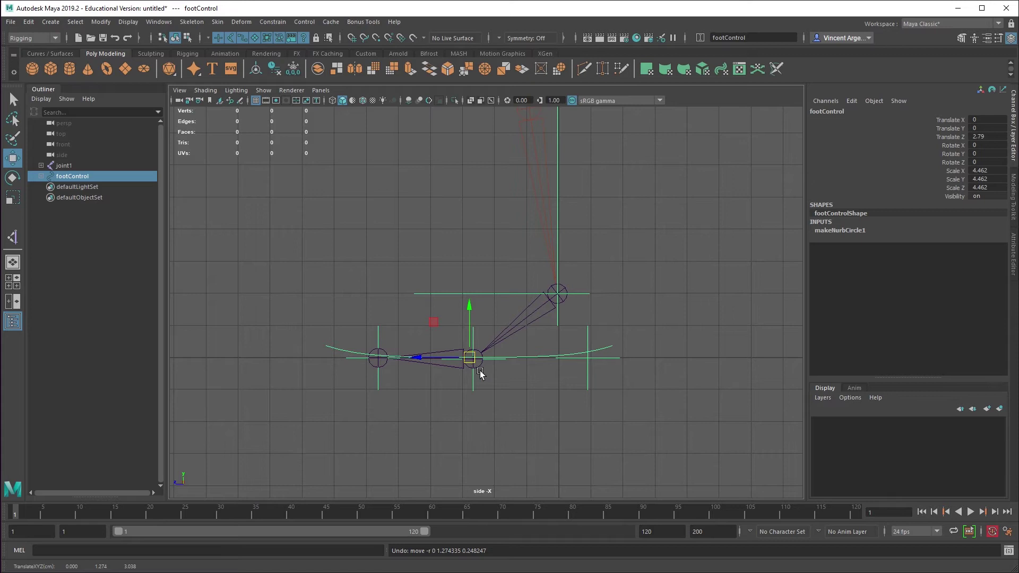
Step: Snap footControl's pivot onto the ankle joint and test-rotate it, then undo
key(d)
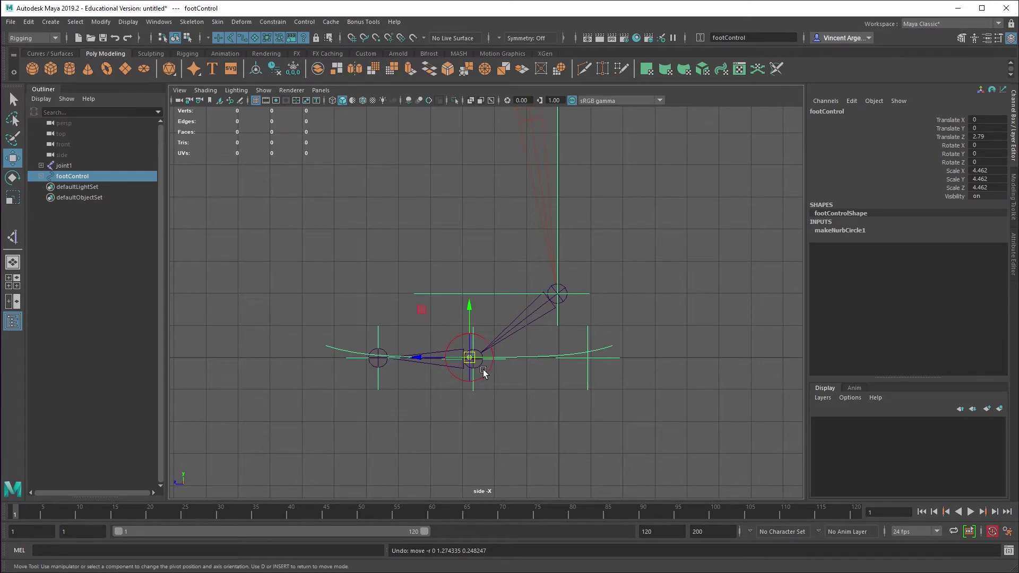
drag(472, 353, 527, 316)
key(d)
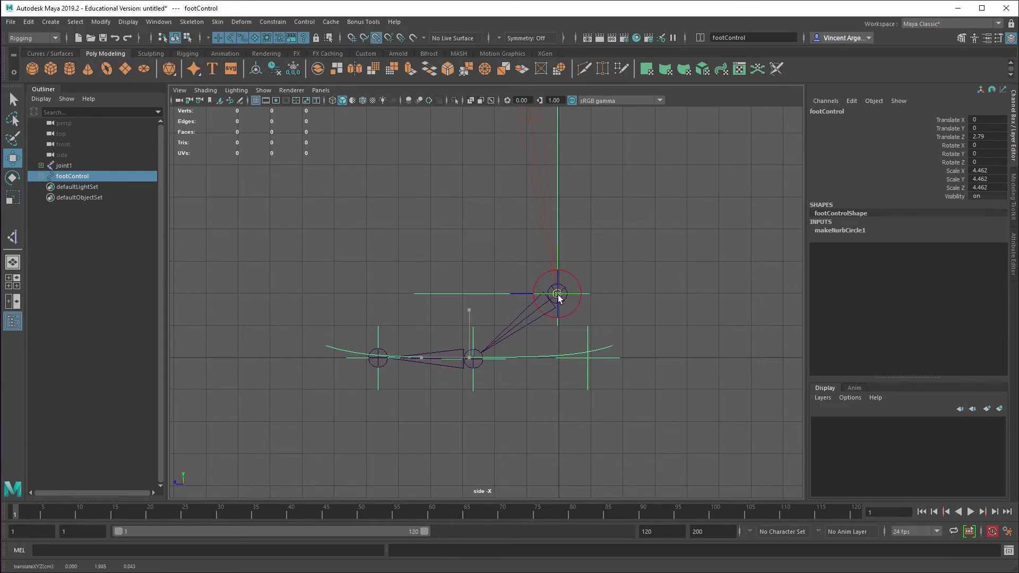
key(e)
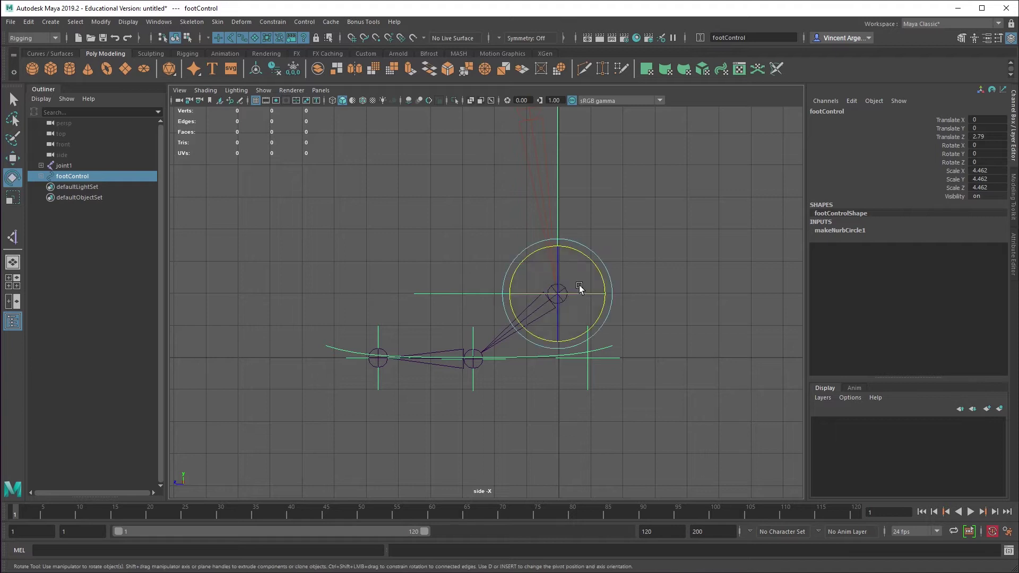
mouse_move(589, 262)
mouse_down()
mouse_move(564, 251)
mouse_move(584, 281)
mouse_move(574, 264)
mouse_up()
key(ctrl+z)
Step: Freeze footControl's transformations to zero
drag(601, 378, 571, 382)
drag(480, 382, 450, 391)
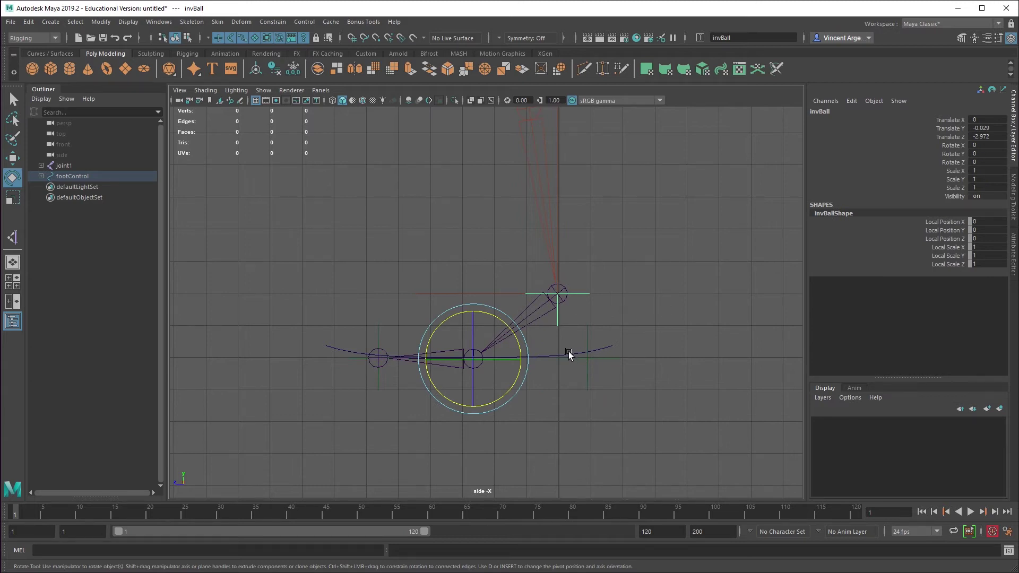
key(ctrl+z)
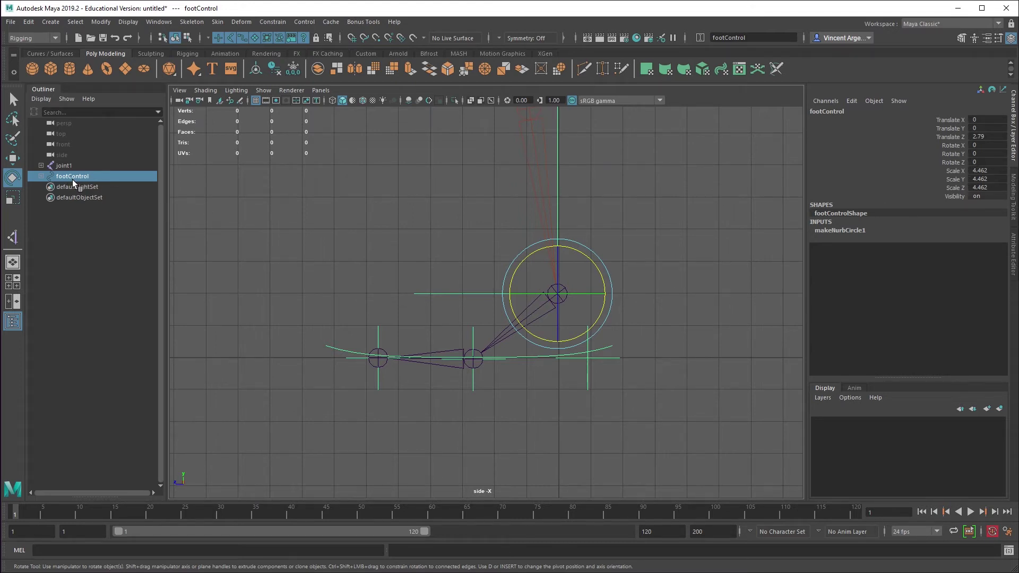
click(101, 22)
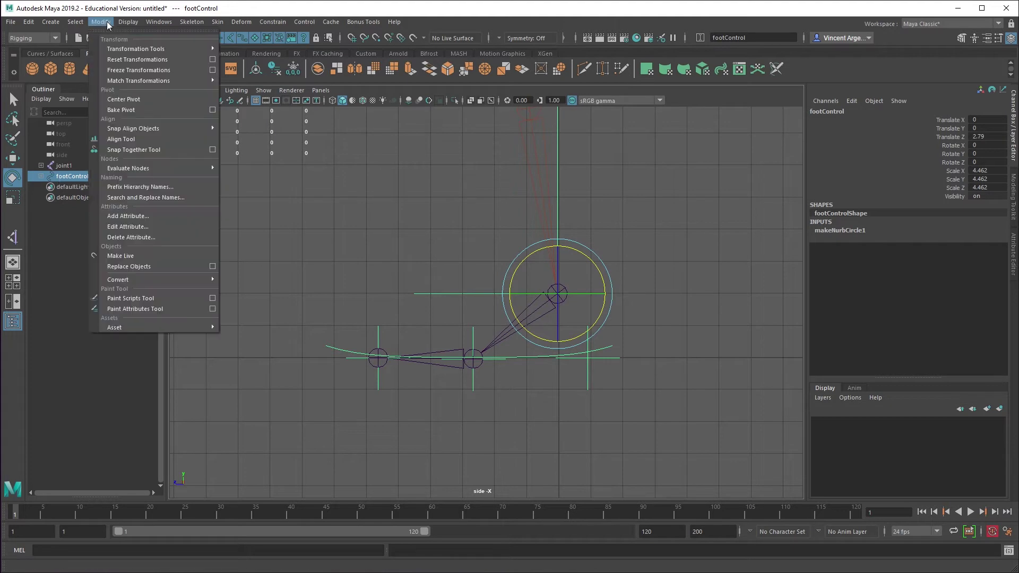
click(133, 70)
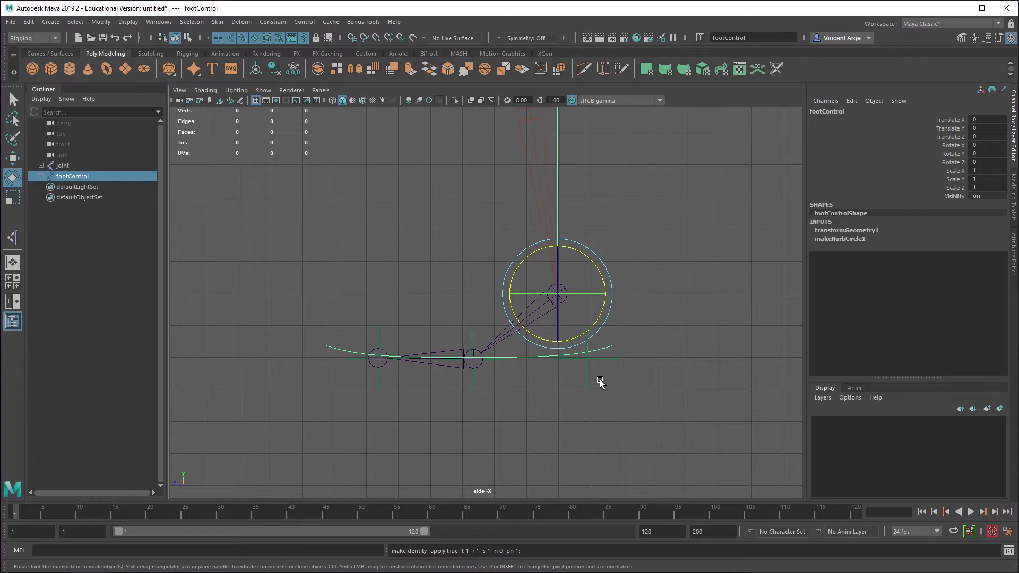
Step: Check the frozen values on invHeel and the other locators, then reselect footControl
drag(600, 382, 366, 368)
drag(568, 334, 546, 313)
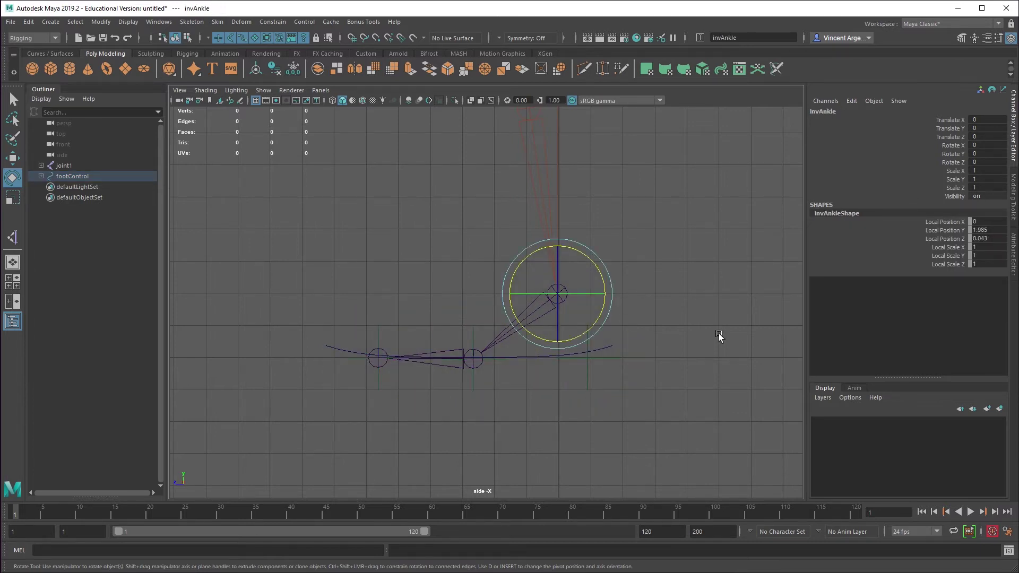
click(535, 357)
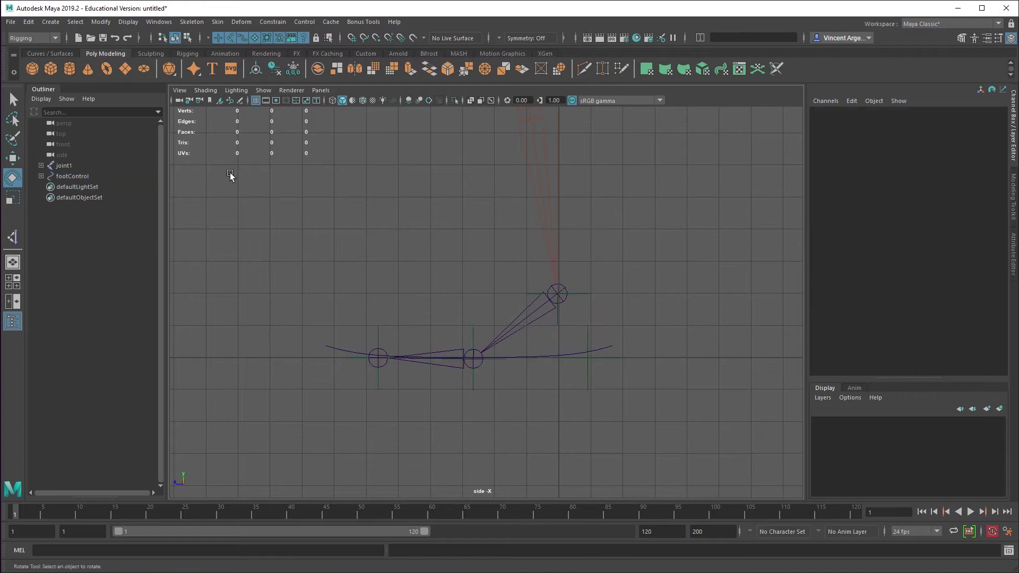
click(542, 350)
click(533, 356)
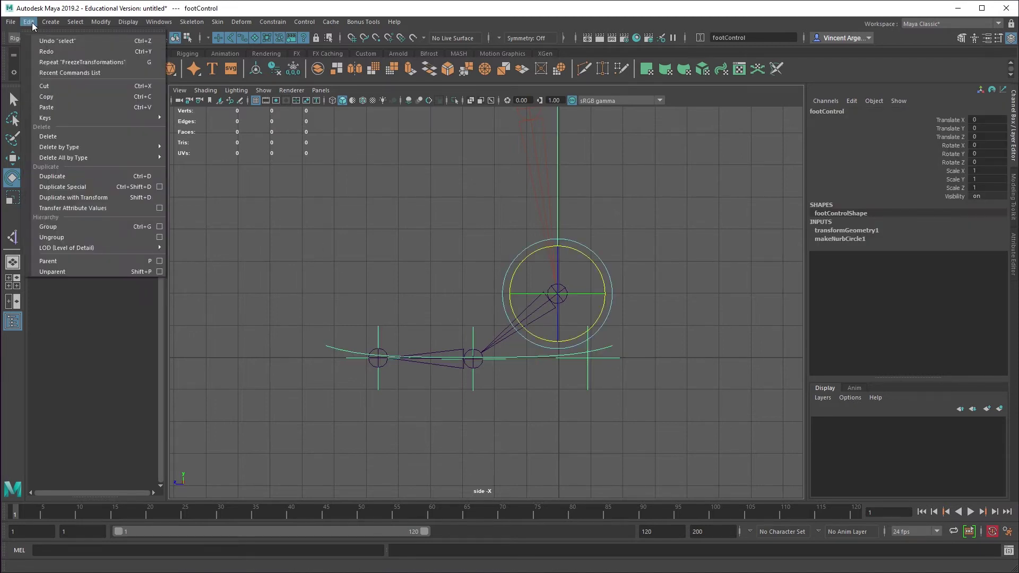
Step: Delete footControl's construction history, then select invHeel together with footControl
mouse_move(133, 147)
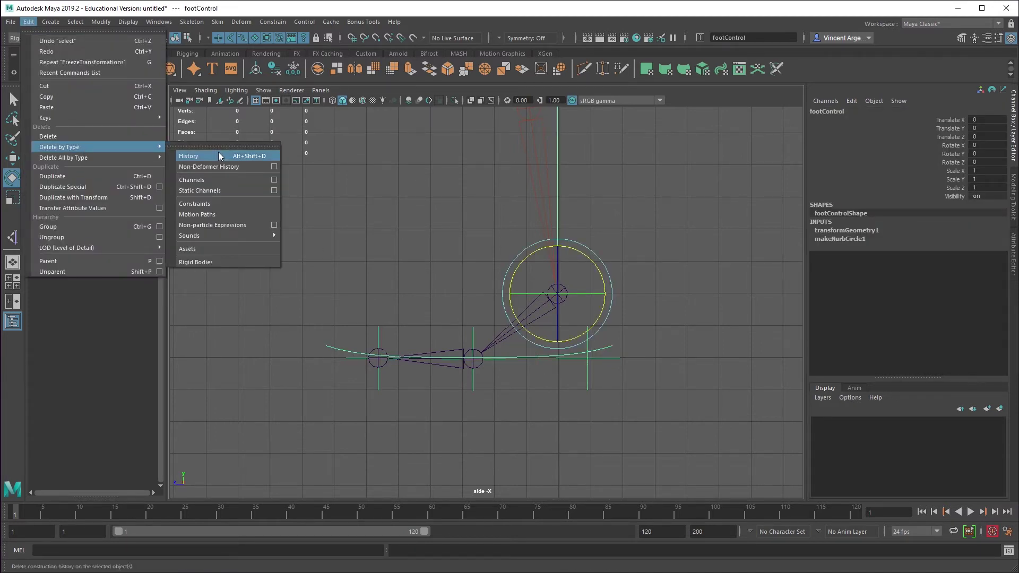
click(219, 154)
drag(600, 375, 550, 378)
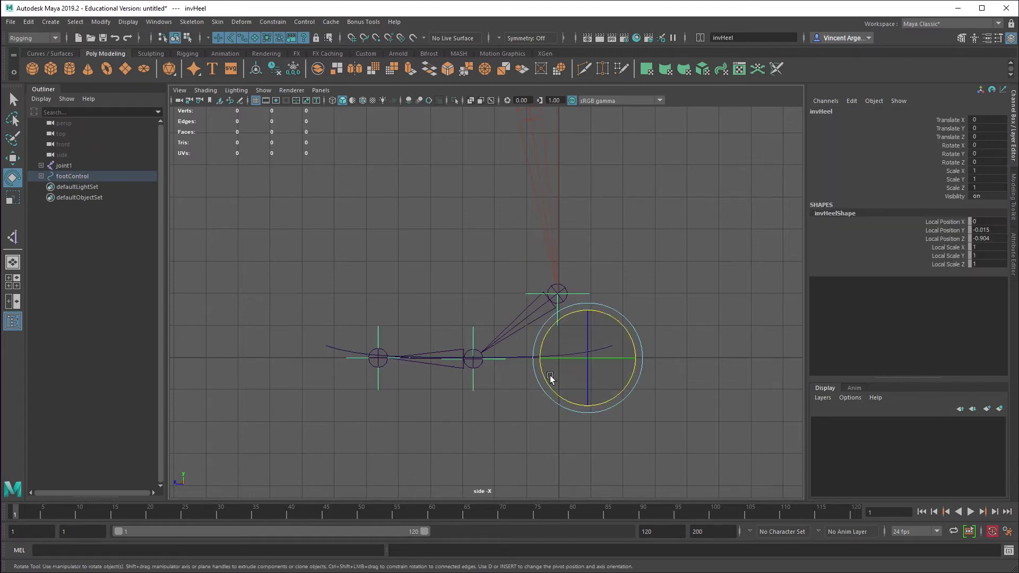
shift+click(568, 353)
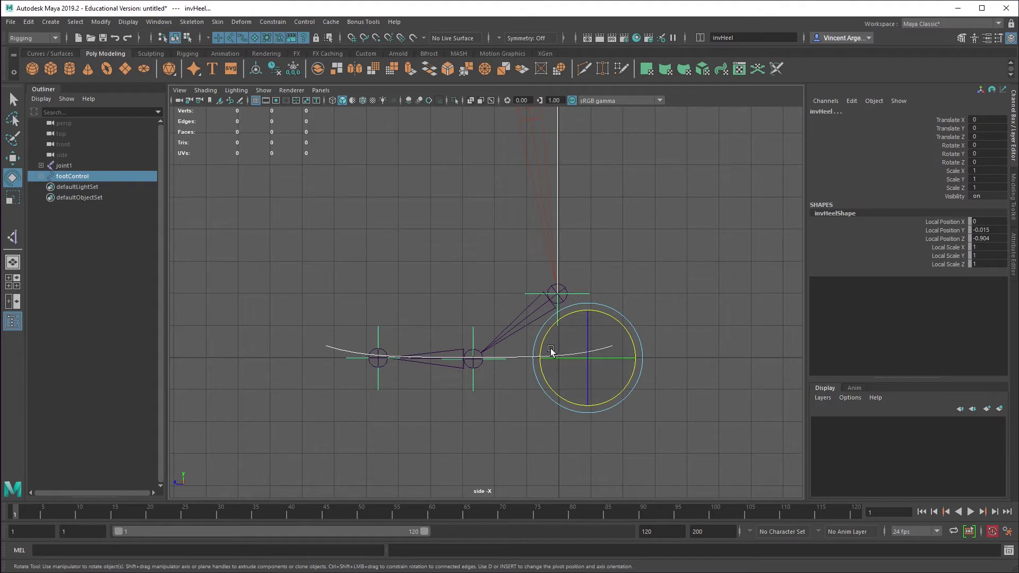
Step: Select the invAnkle locator, then add ikHandle1 from footControl's hierarchy
click(533, 448)
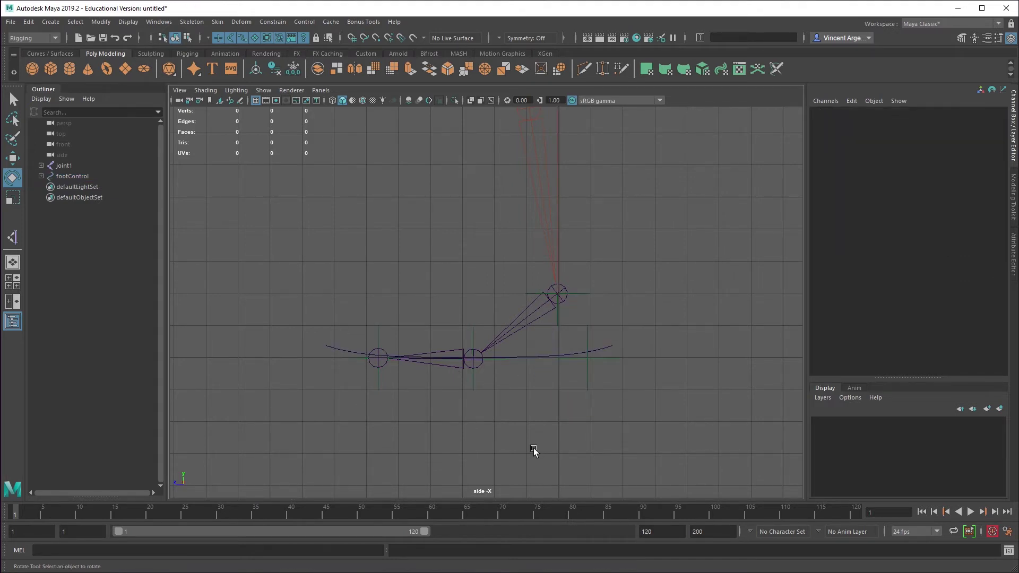
click(587, 295)
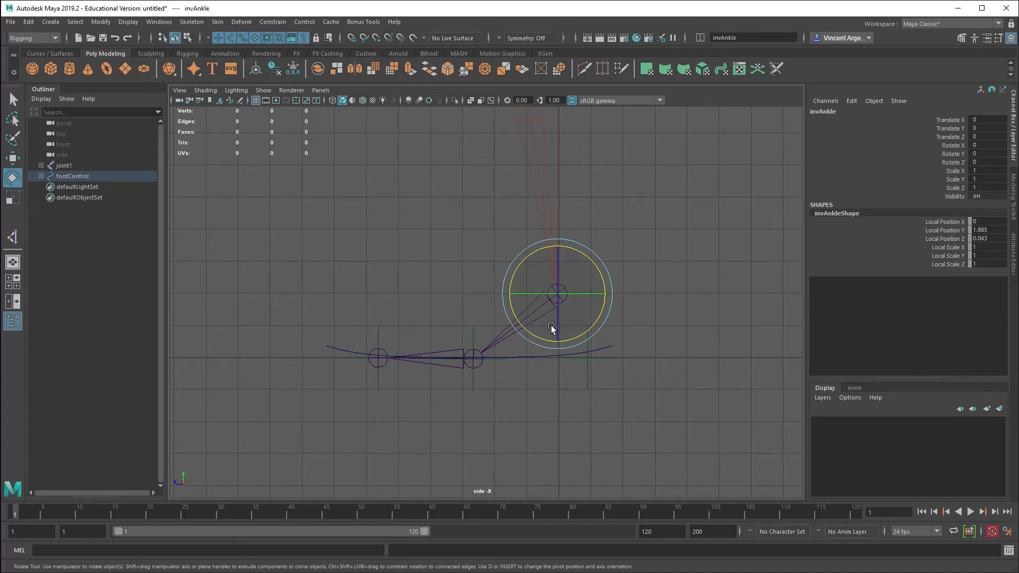
click(41, 175)
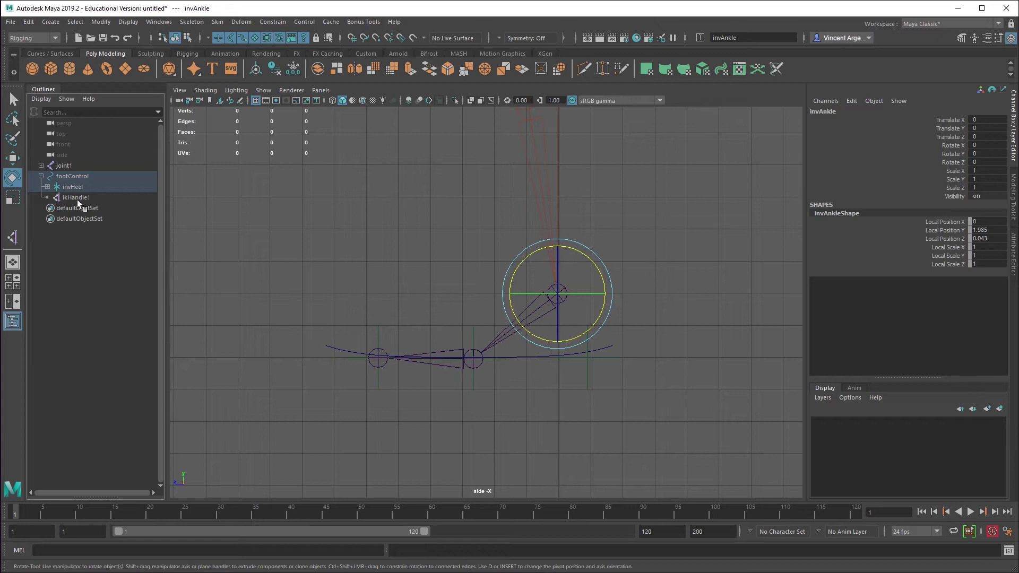
click(40, 176)
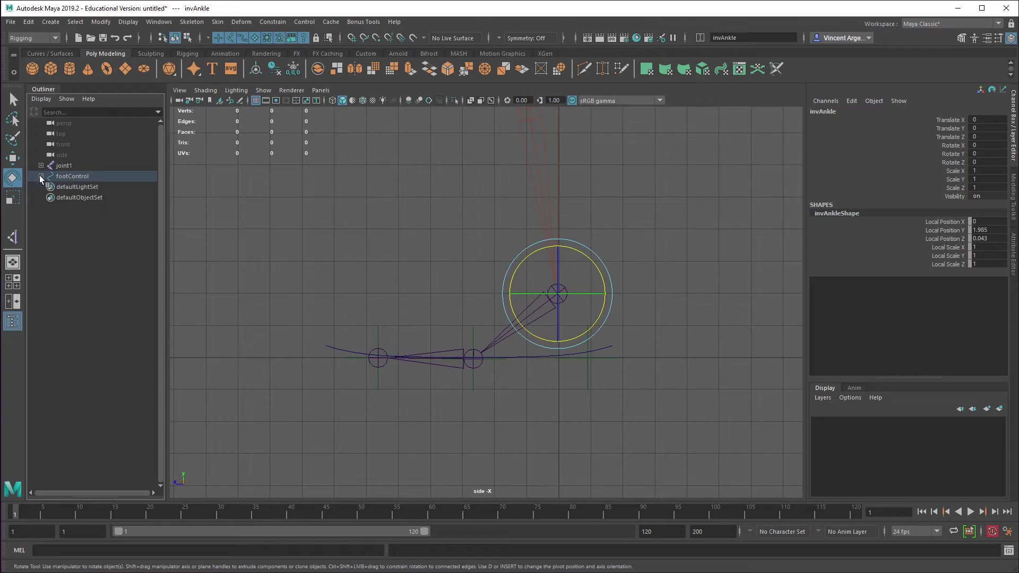
shift+click(40, 176)
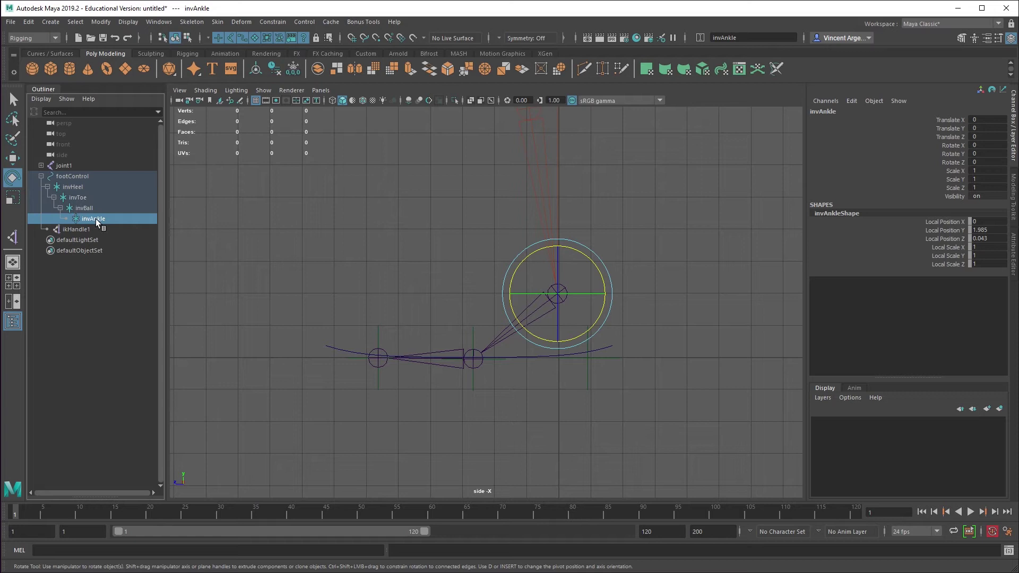
ctrl+click(69, 230)
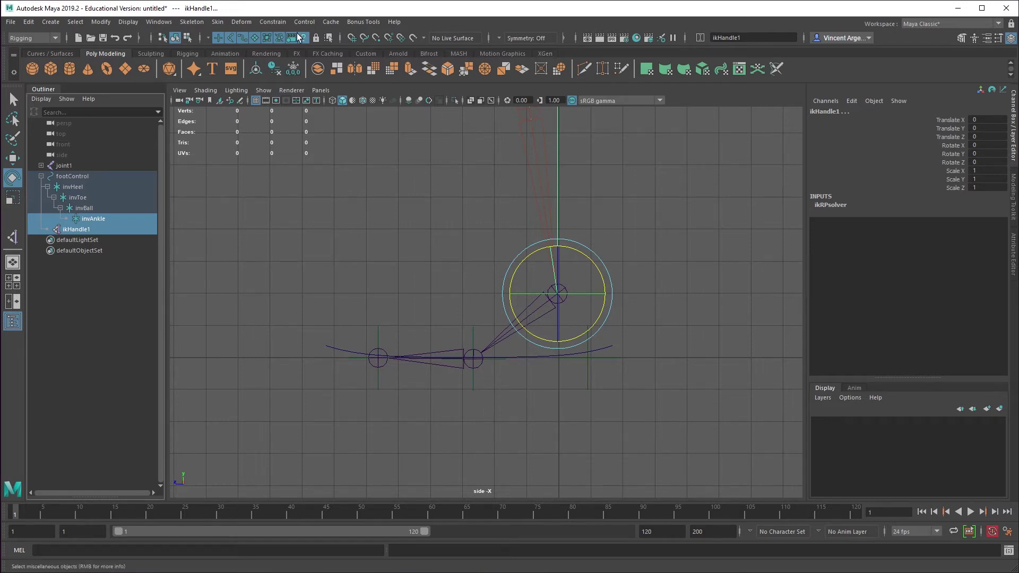
Step: Point-constrain ikHandle1 to invAnkle with Maintain offset enabled
click(272, 22)
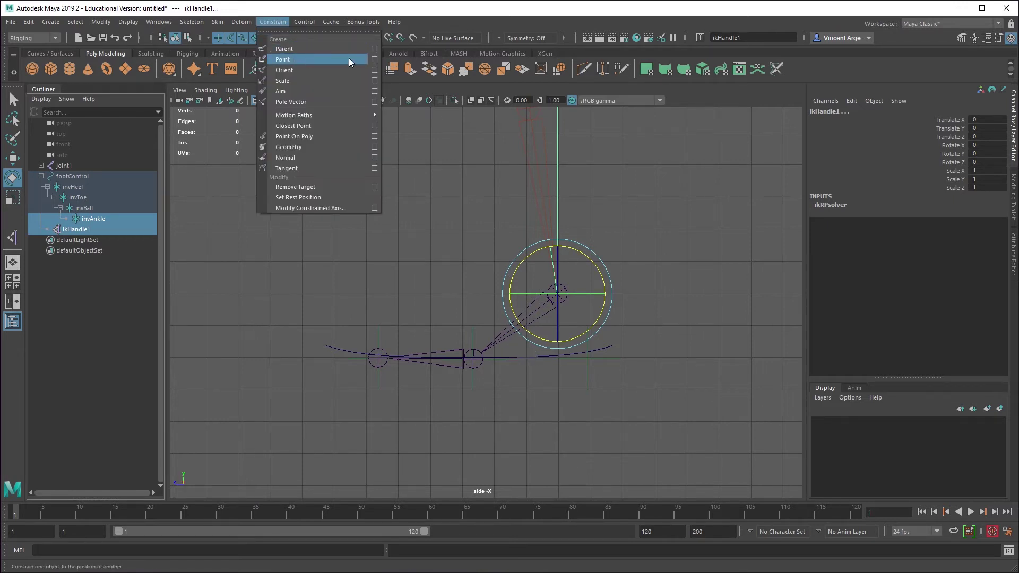
click(374, 60)
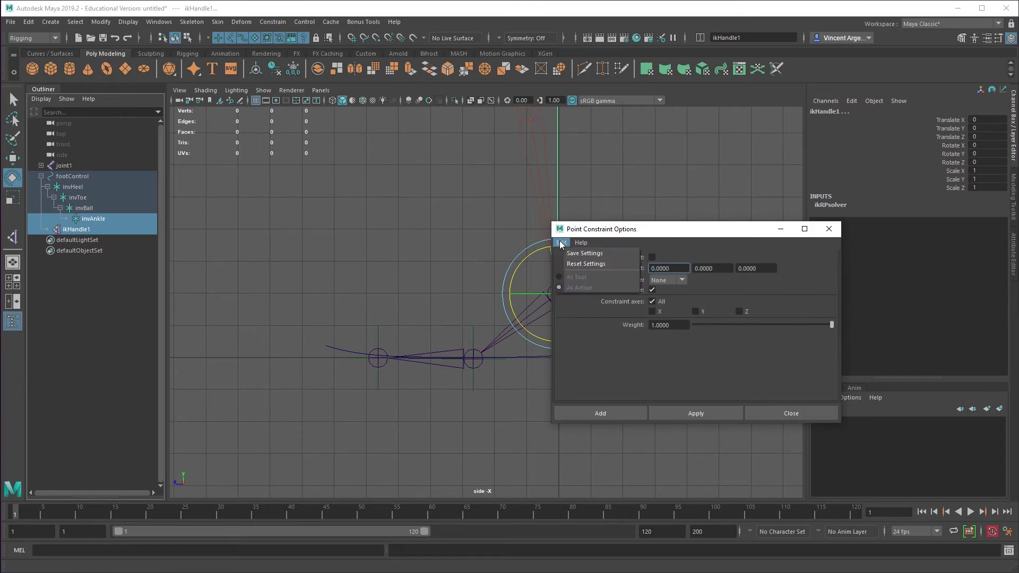
click(651, 257)
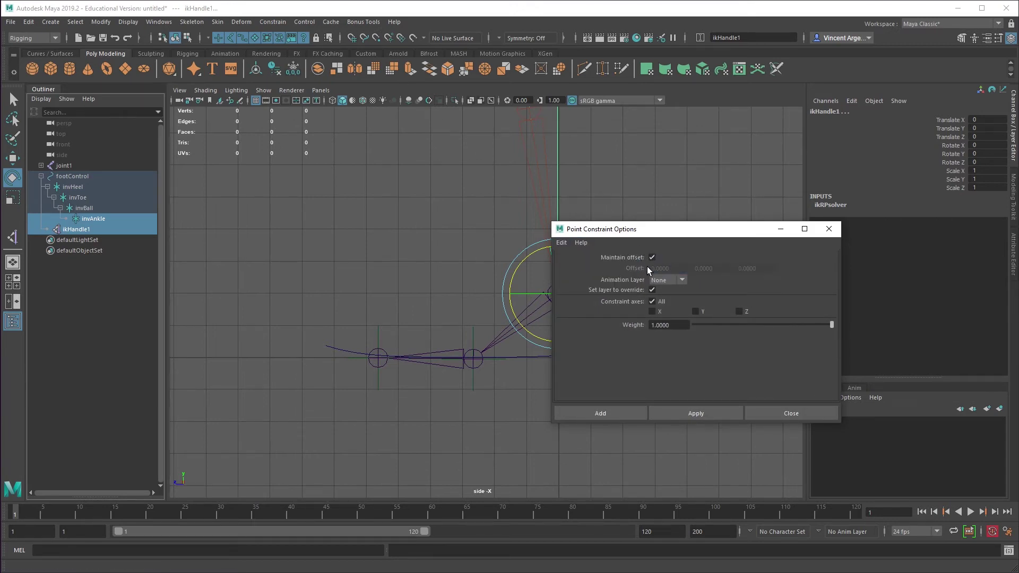
click(608, 412)
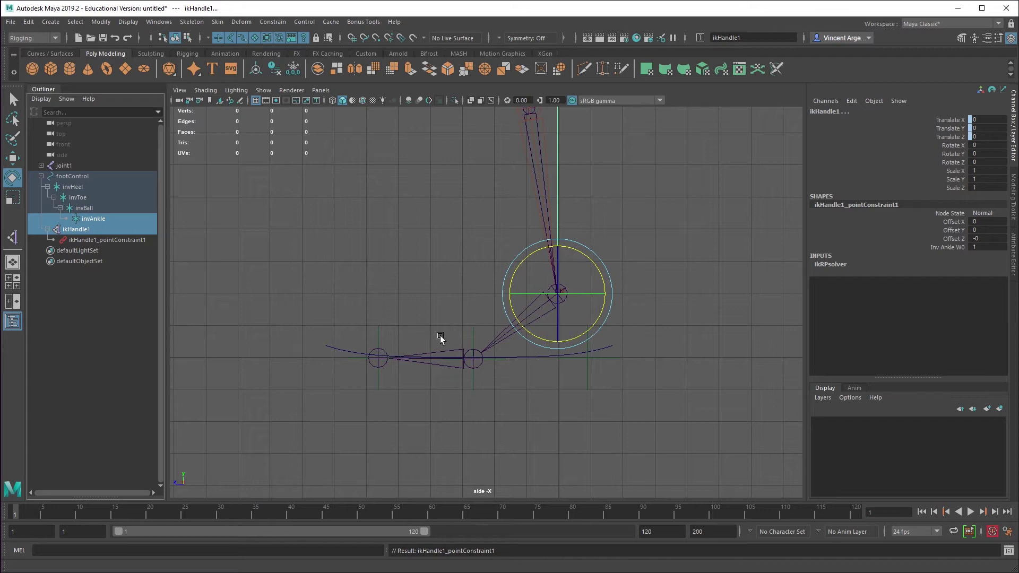
Step: Expand the joint hierarchy and rename joint1 to hip, briefly naming it thigh first
click(482, 332)
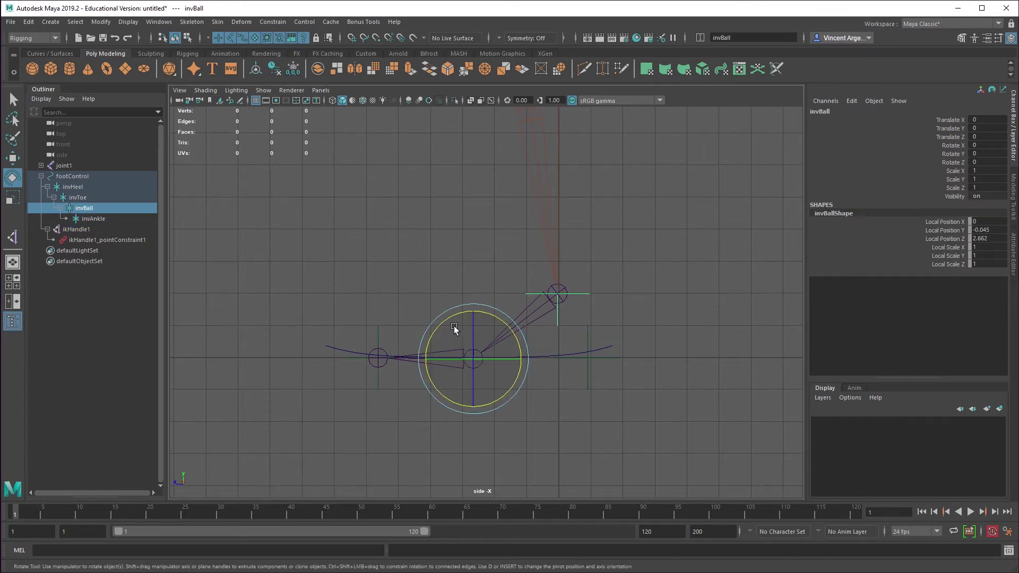
click(536, 309)
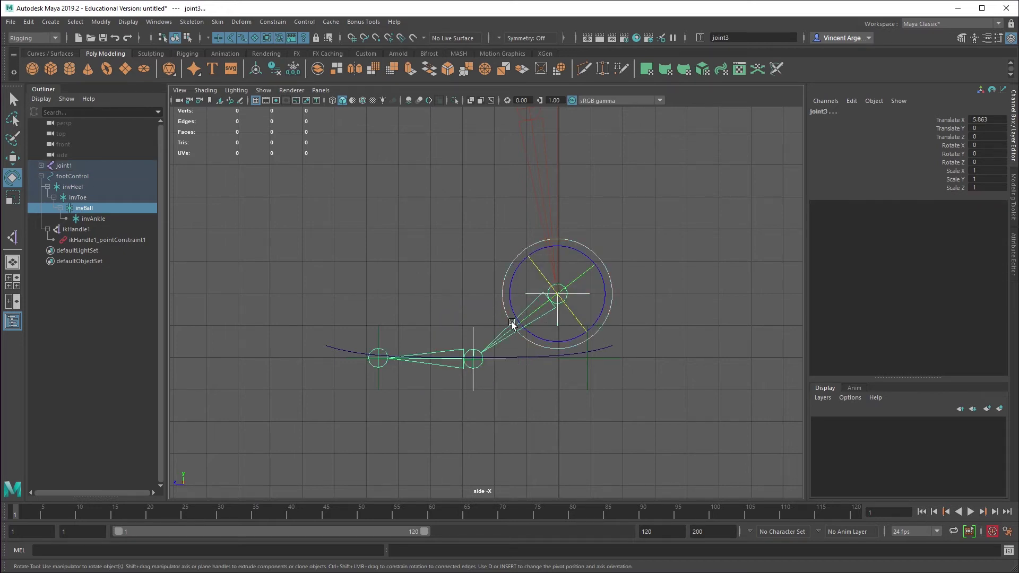
click(41, 166)
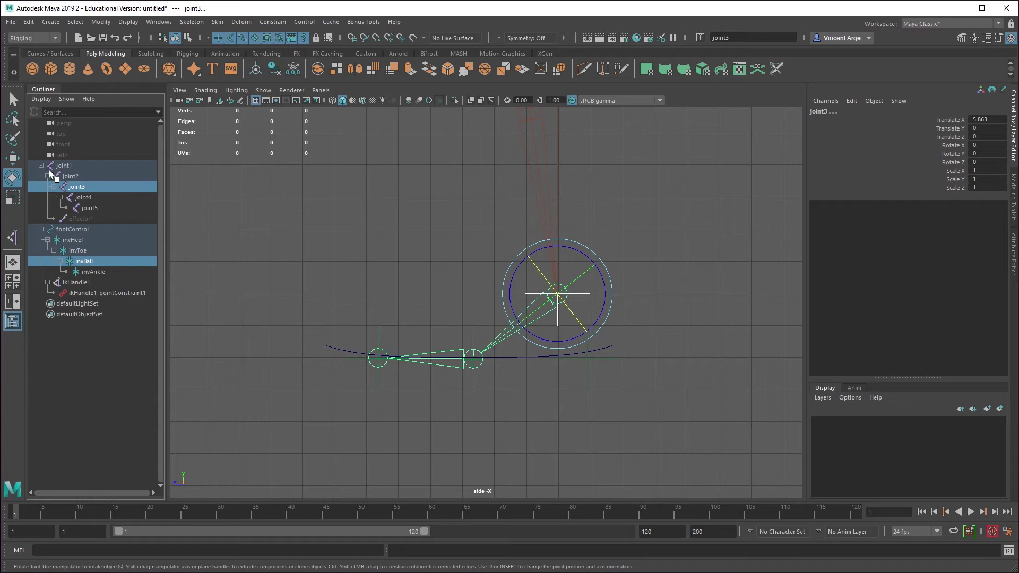
click(66, 166)
double_click(66, 165)
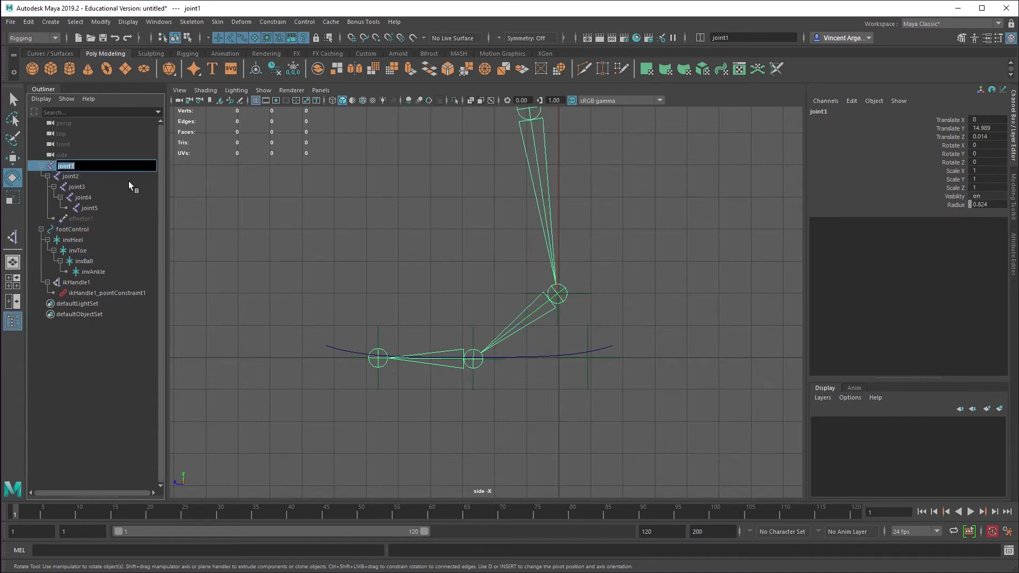
text(thigh)
key(Return)
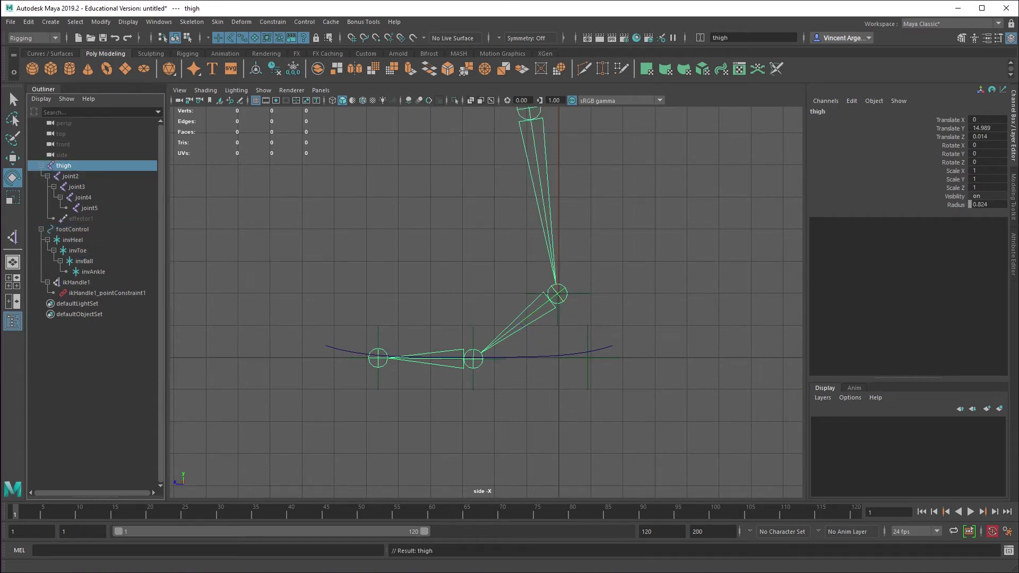
double_click(62, 165)
text(hip)
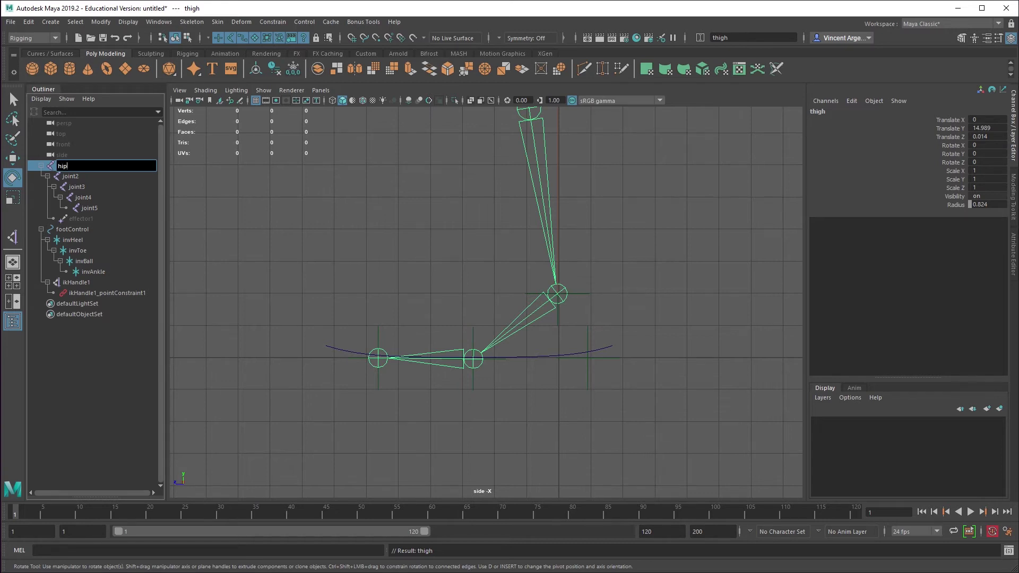
key(Return)
Step: Rename joint2 to knee and joint3 to ankle, then begin renaming joint4
double_click(69, 176)
text(knee)
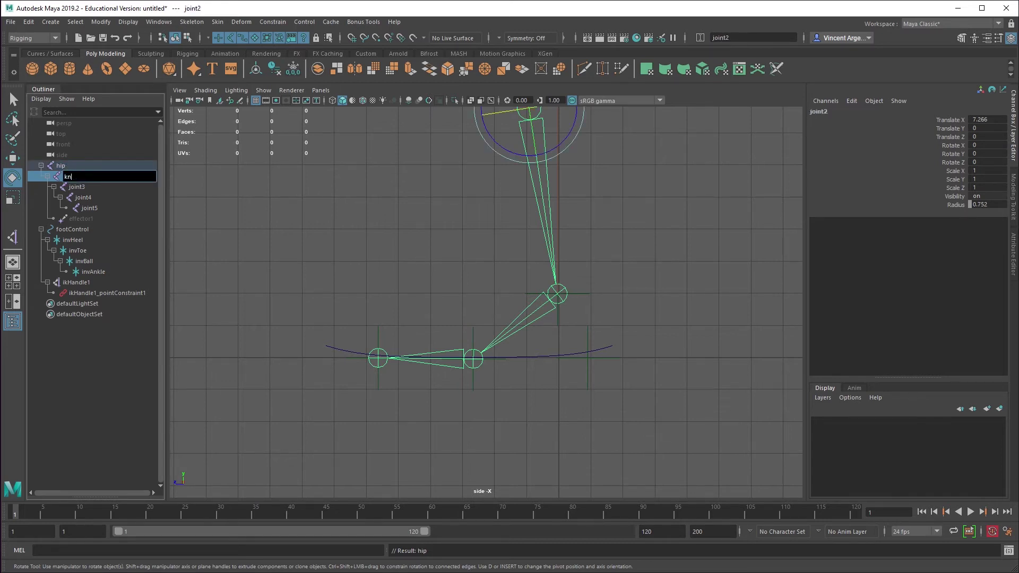
key(Return)
double_click(77, 186)
text(an)
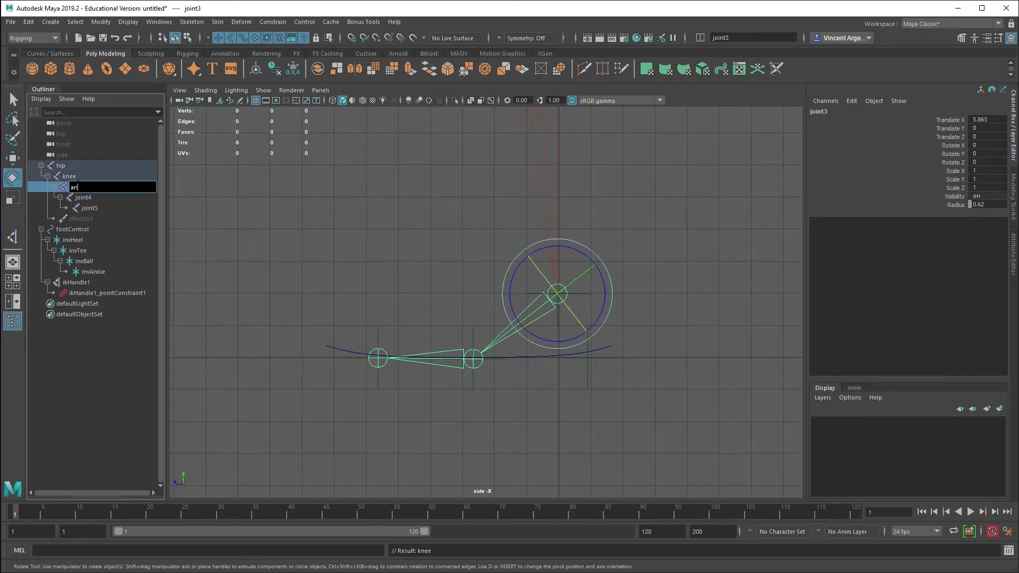
text(kle)
key(Return)
double_click(84, 197)
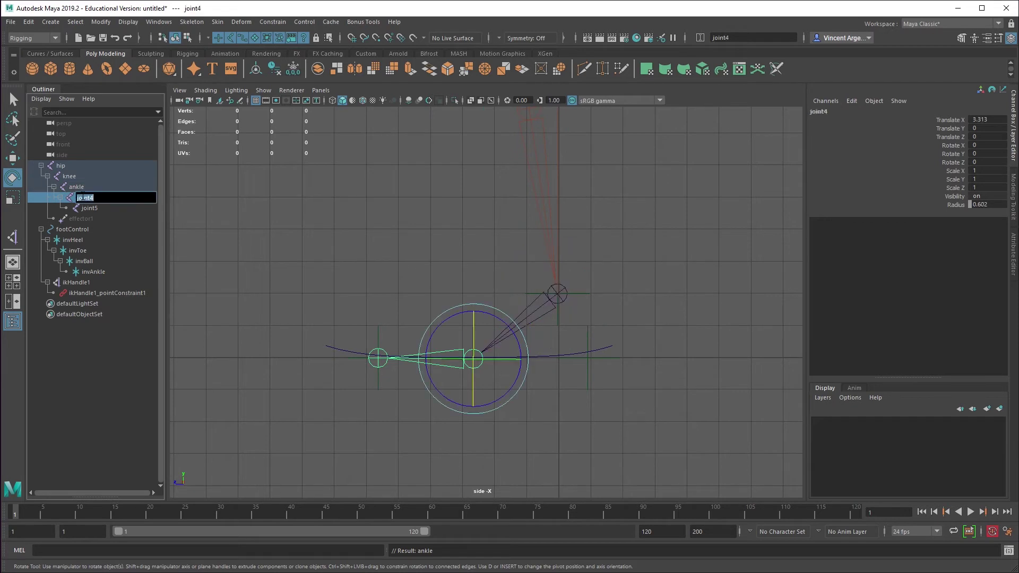
Step: Rename joint4 to ball and joint5 to toe in the Outliner
text(ball)
key(Return)
double_click(87, 208)
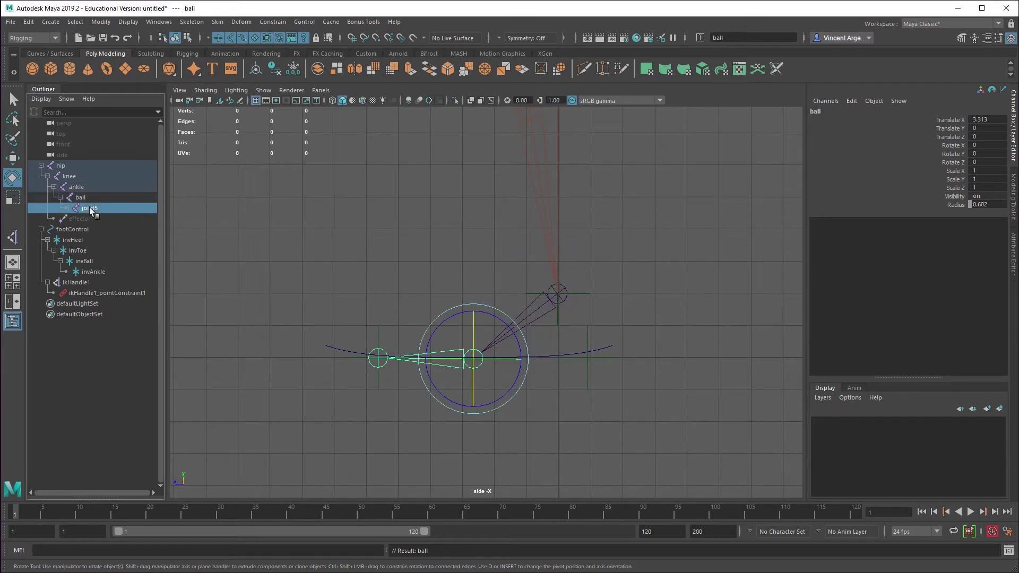
text(toe)
key(Return)
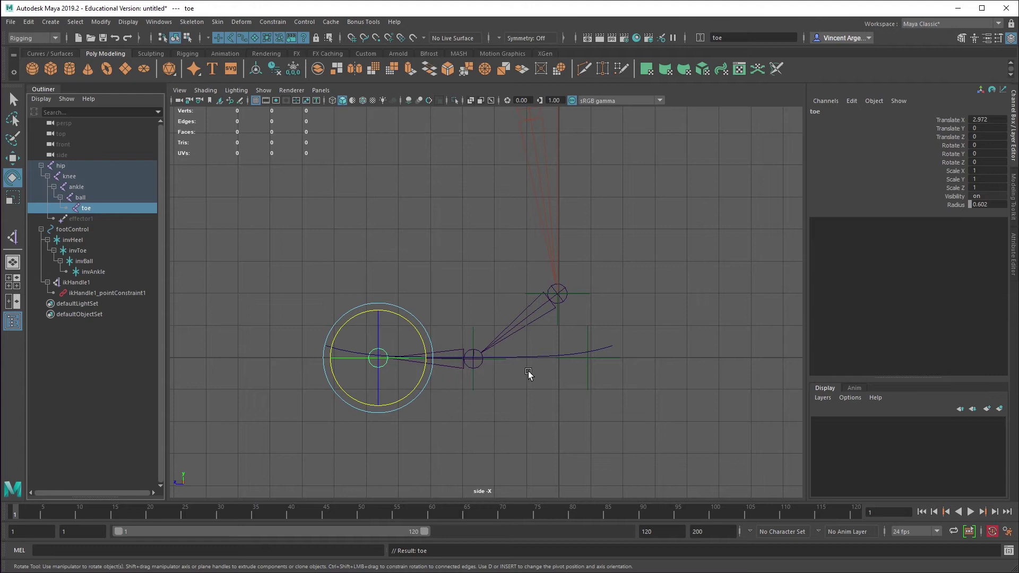
click(472, 335)
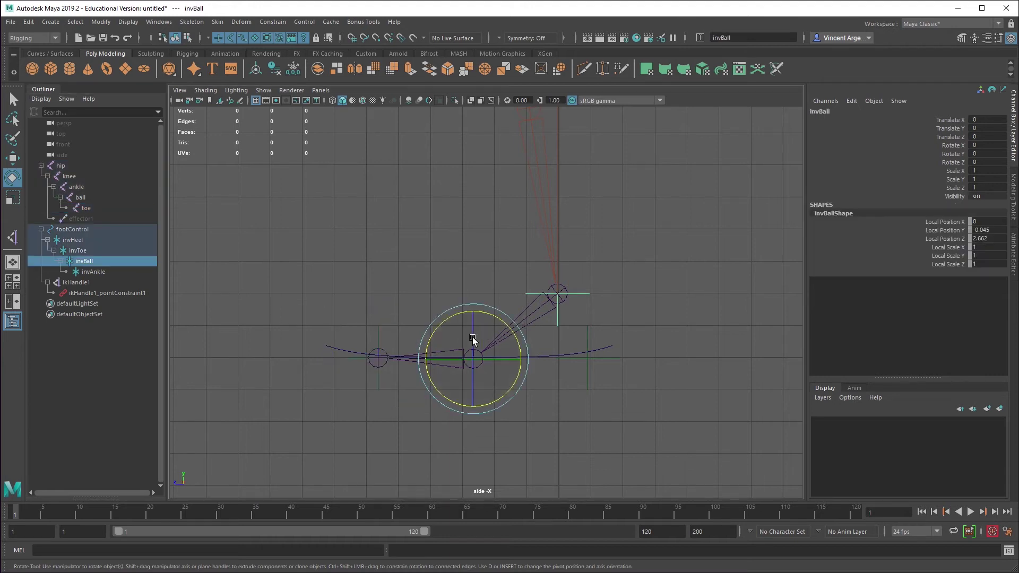
Step: Orient-constrain the ankle joint to invBall with Maintain offset on
shift+click(536, 310)
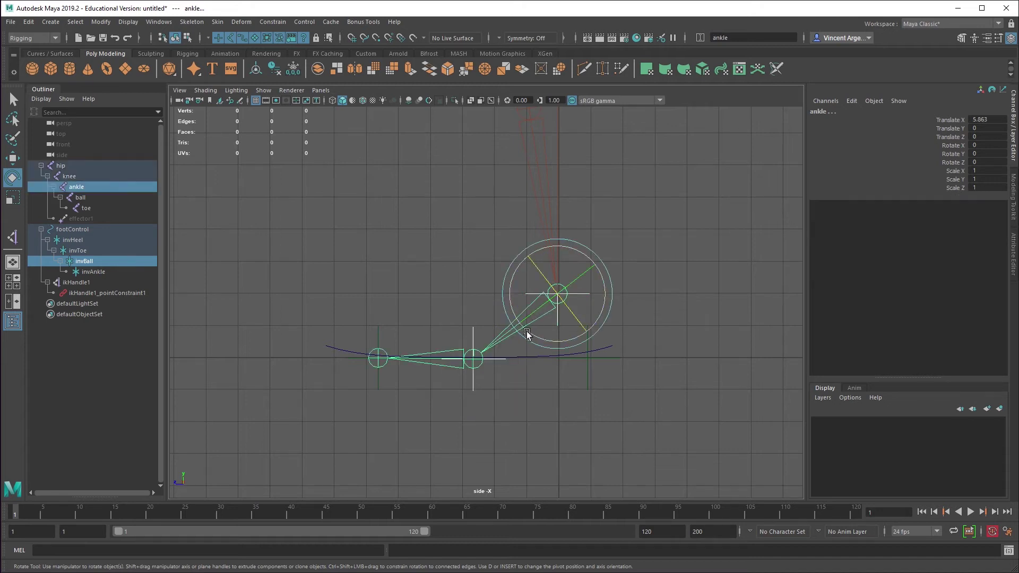
click(273, 22)
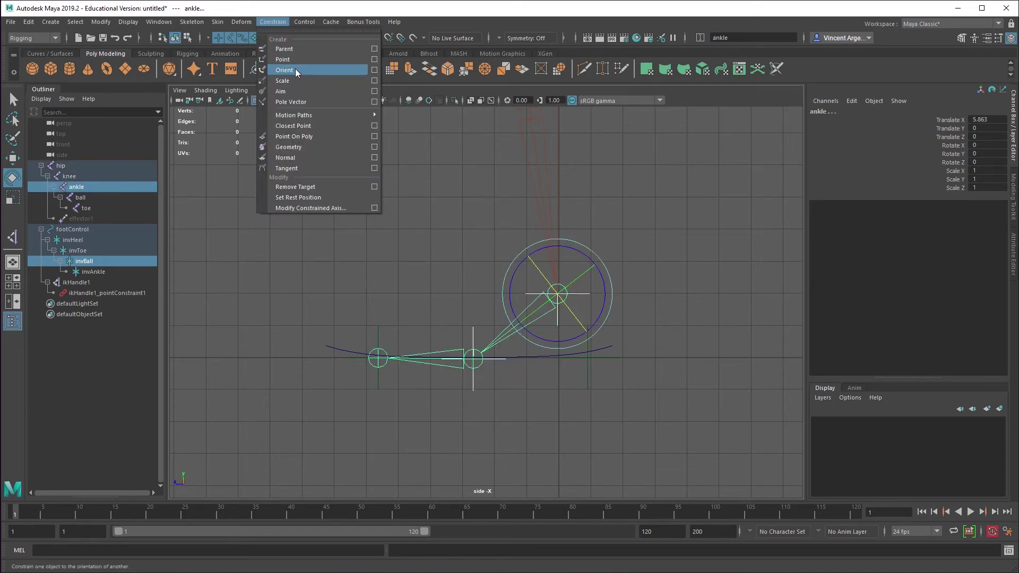
click(370, 69)
click(561, 243)
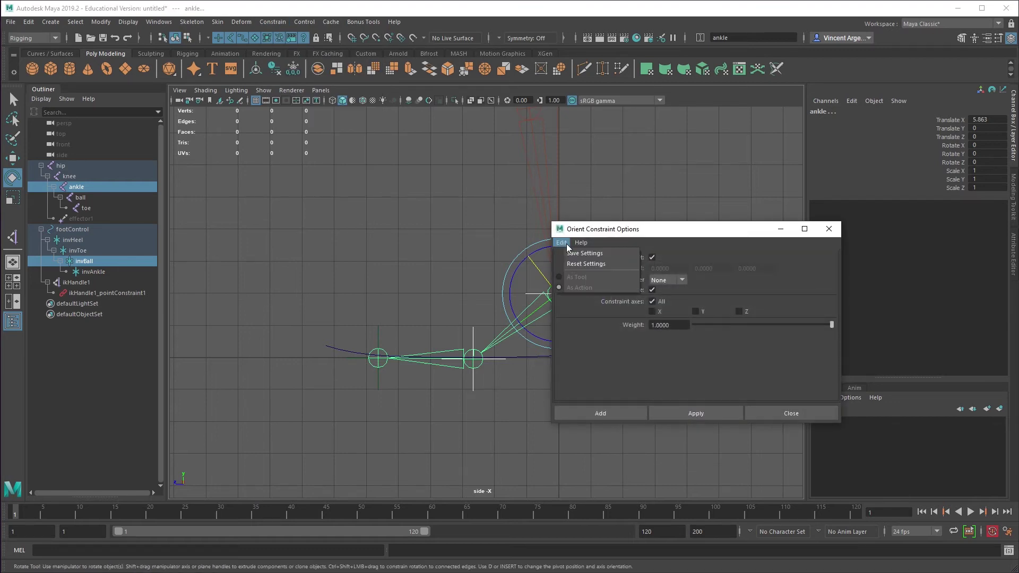
click(584, 265)
click(652, 258)
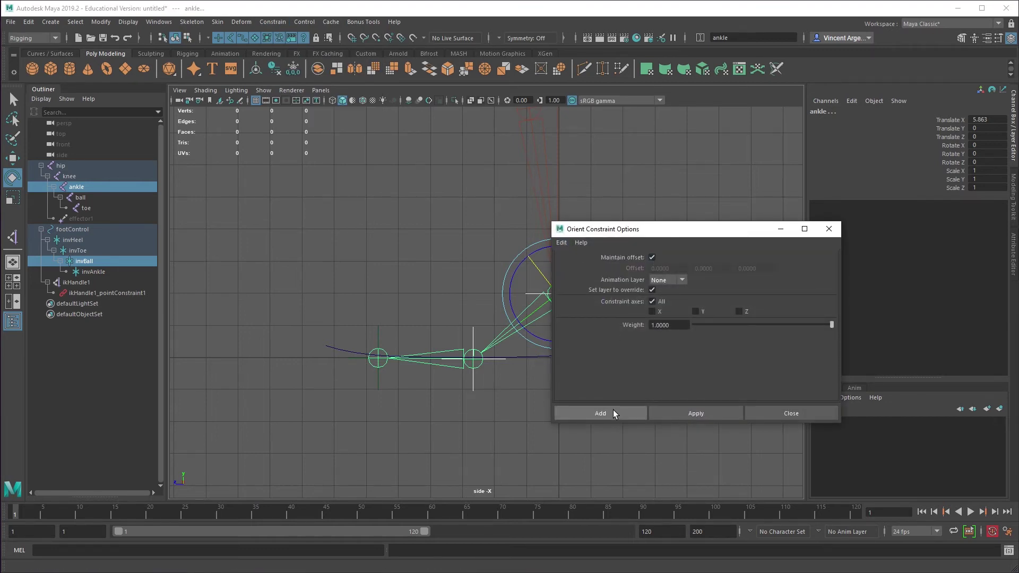
click(613, 410)
Step: Orient-constrain the ball joint to the invToe locator
click(381, 333)
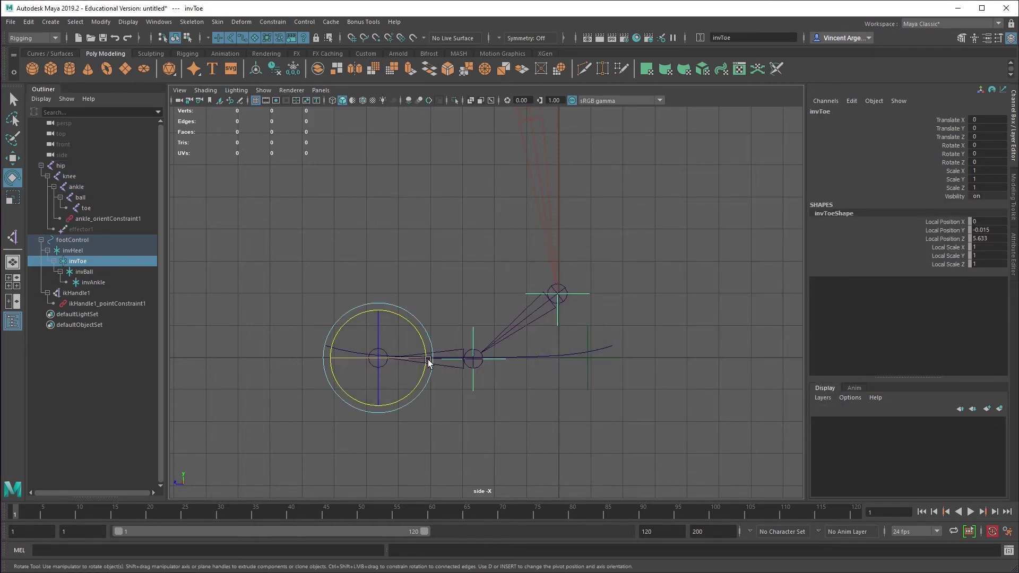
shift+click(457, 351)
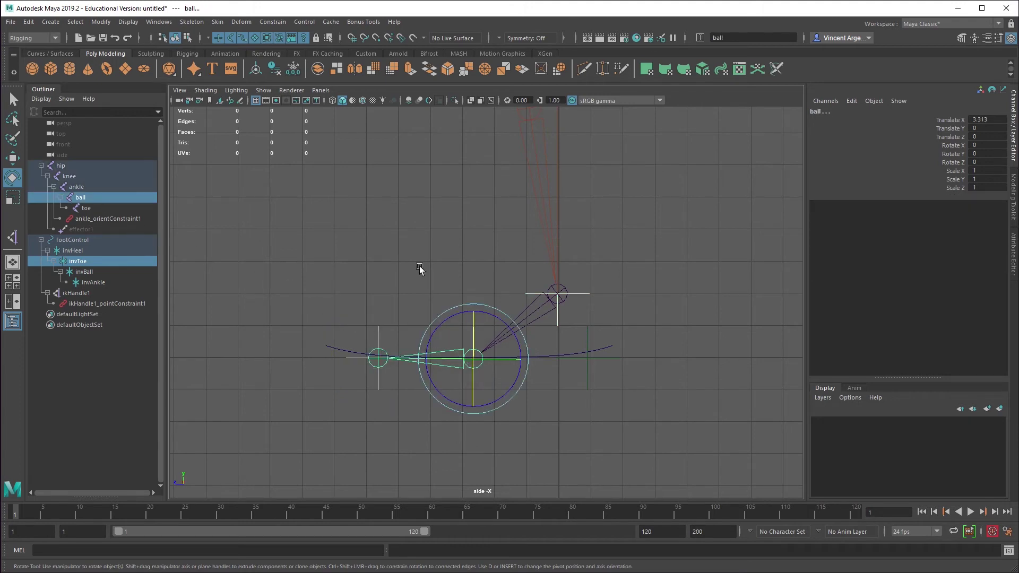
click(271, 21)
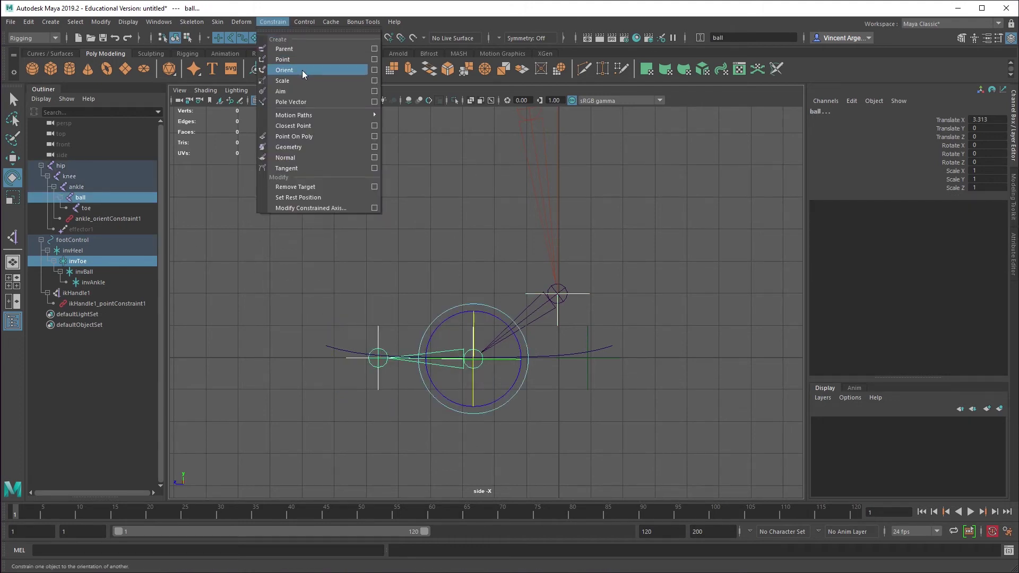
click(283, 70)
click(616, 445)
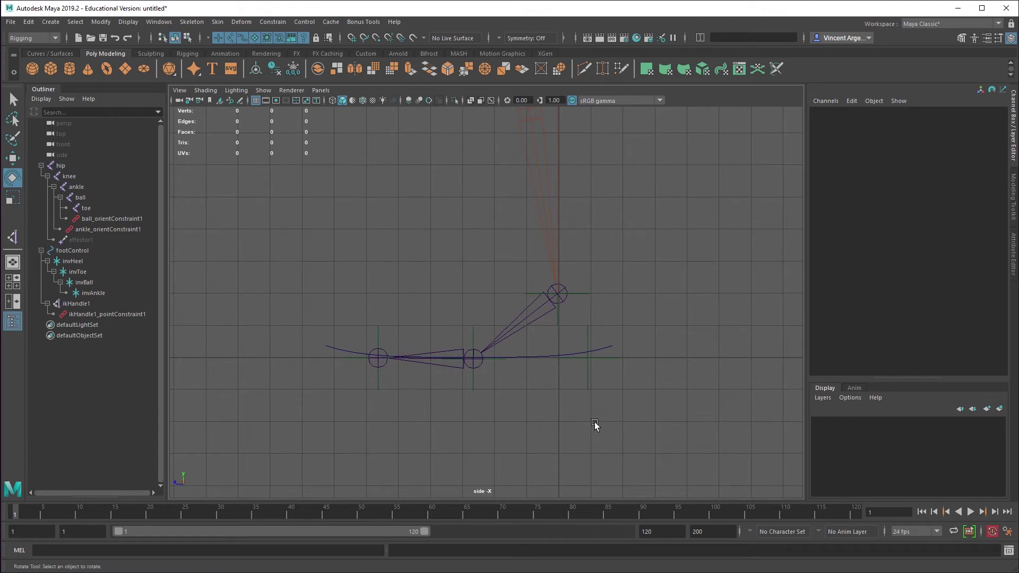
Step: Move footControl to check that the leg bends, then undo it back to rest
click(571, 355)
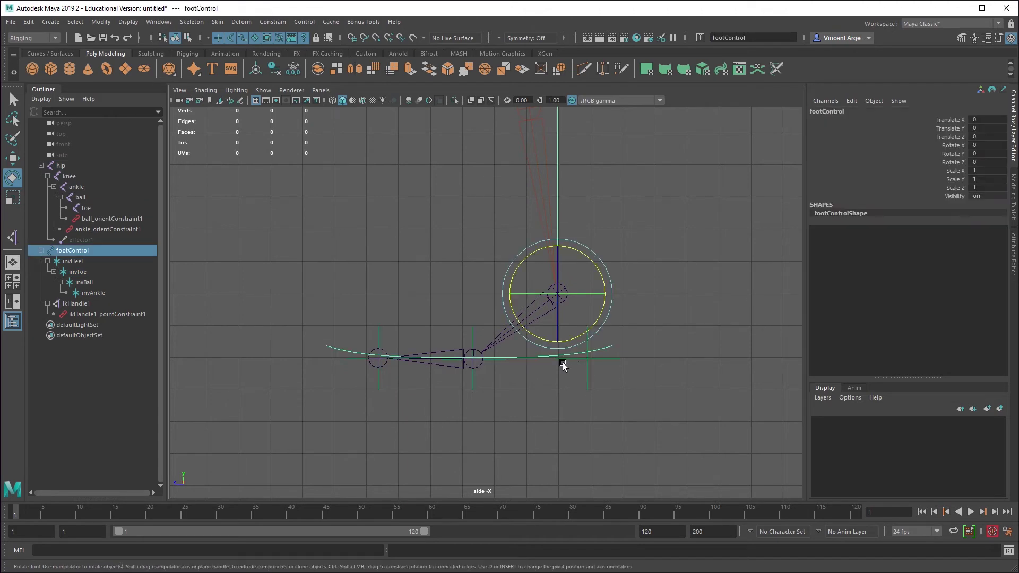
key(w)
drag(556, 293, 549, 263)
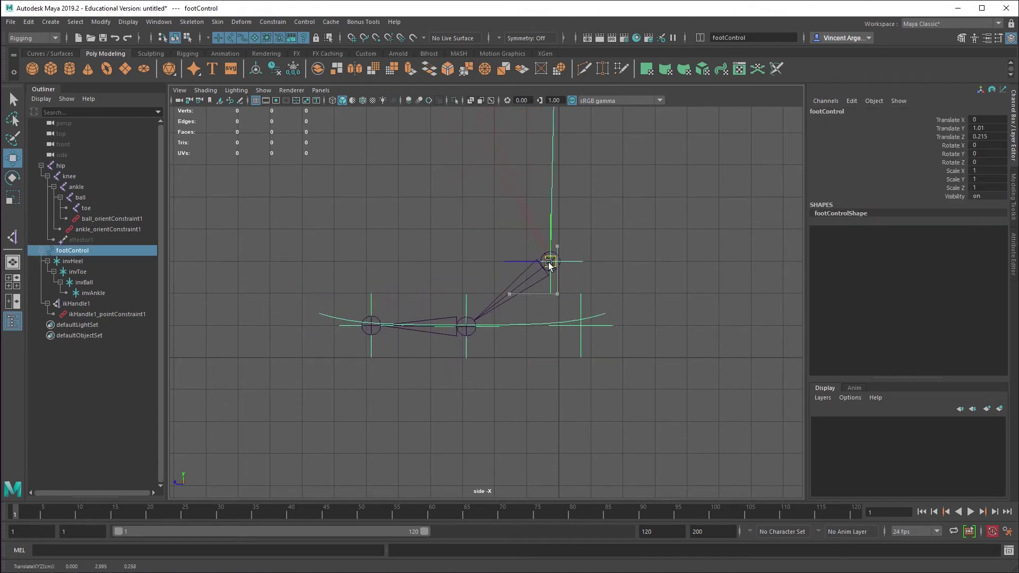
alt+right_drag(549, 263, 413, 295)
alt+middle_drag(414, 295, 536, 350)
drag(536, 350, 559, 325)
key(ctrl+z)
key(ctrl+z)
key(e)
key(ctrl+z)
key(ctrl+z)
key(ctrl+z)
alt+middle_drag(558, 329, 487, 380)
Step: Rotate invBall, invToe and invHeel to test the foot rolls, undoing each, then switch to perspective view
key(Down)
key(Down)
key(Down)
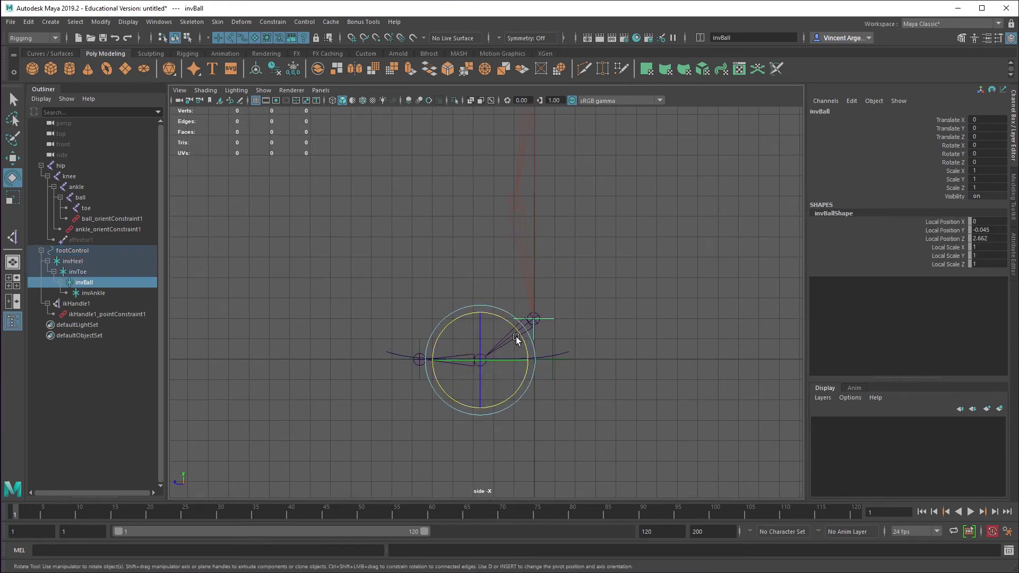
drag(516, 336, 433, 314)
key(ctrl+z)
key(Up)
key(ctrl+z)
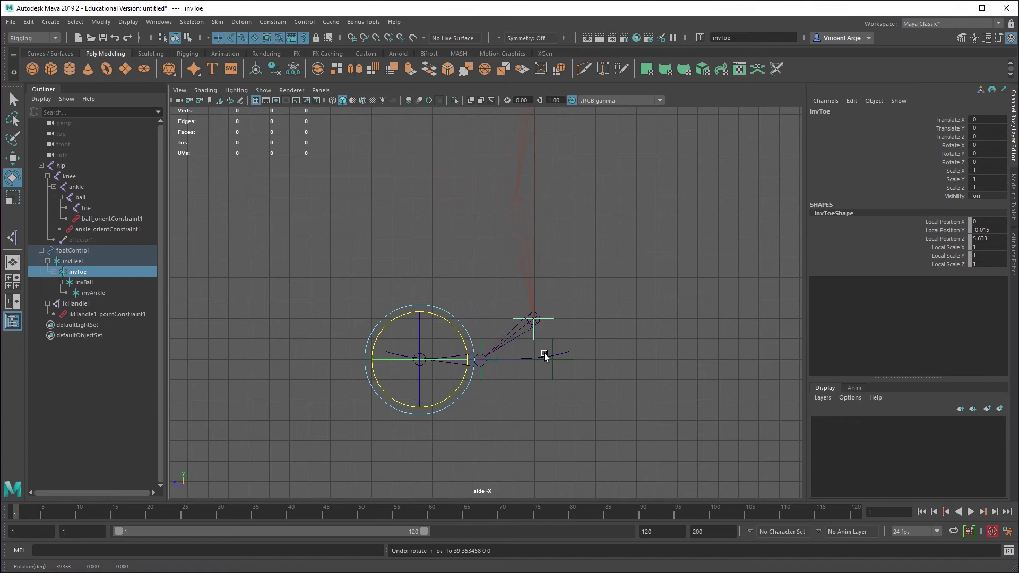
key(Up)
drag(576, 330, 588, 341)
key(ctrl+z)
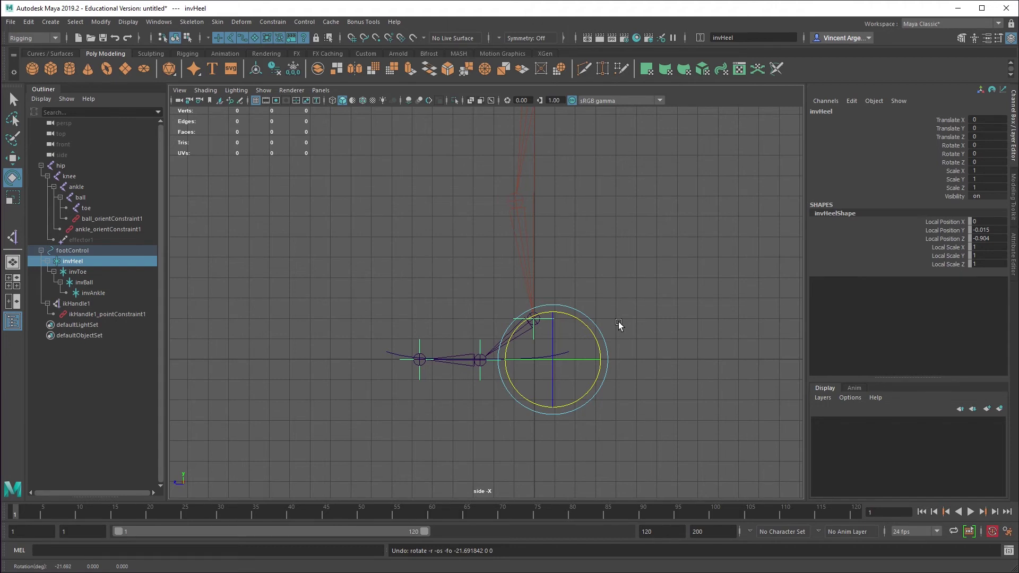
key(space)
drag(619, 322, 577, 339)
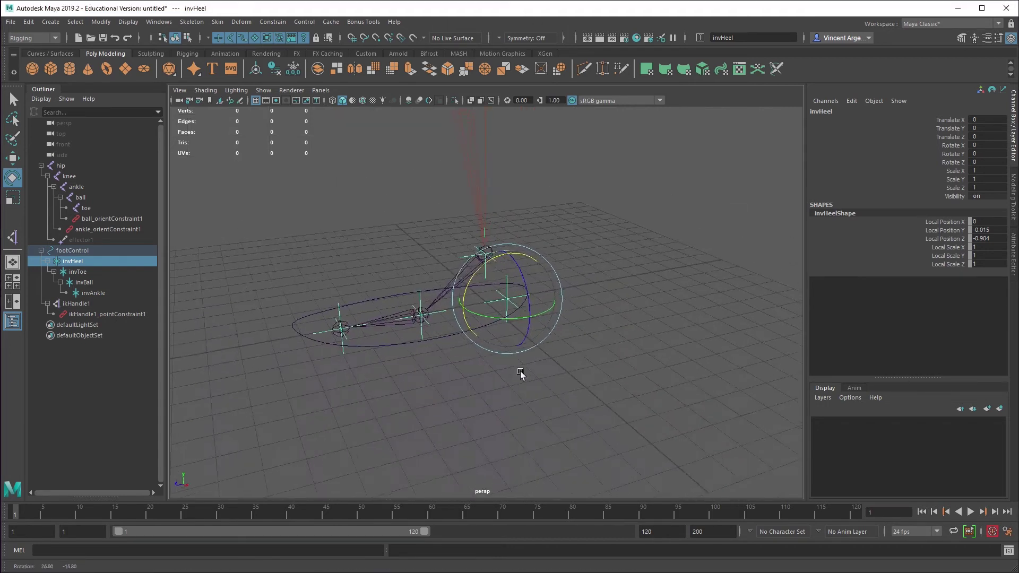
Step: Add a heelRoll float attribute to footControl
alt+right_drag(520, 371, 637, 372)
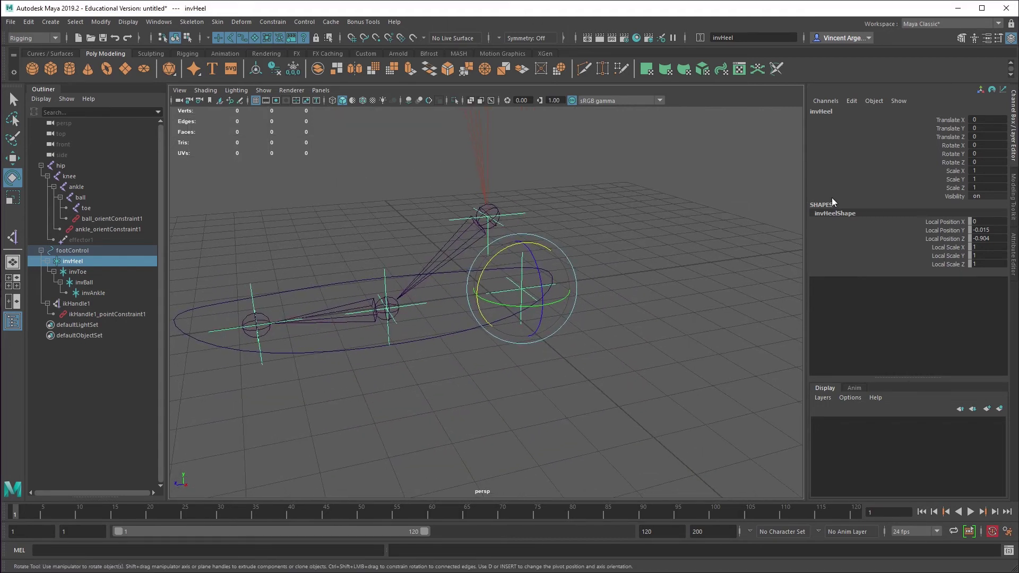
click(448, 332)
click(851, 101)
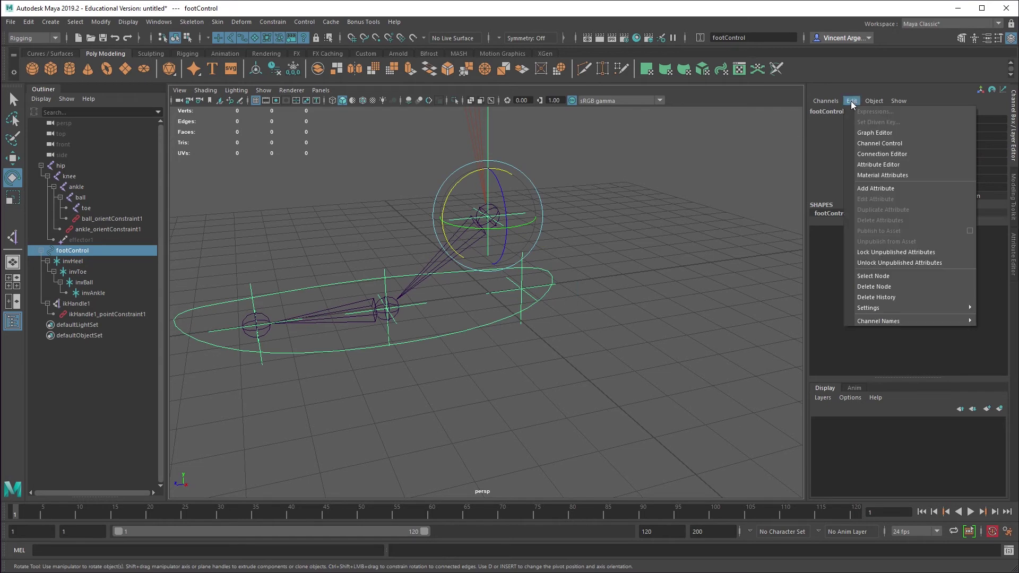
click(880, 189)
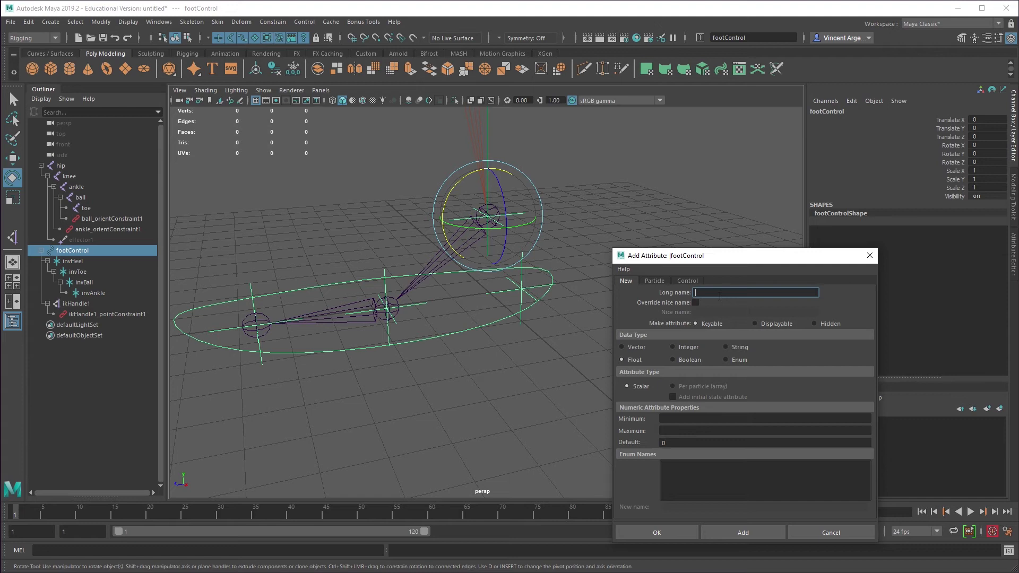
text(heelRoll)
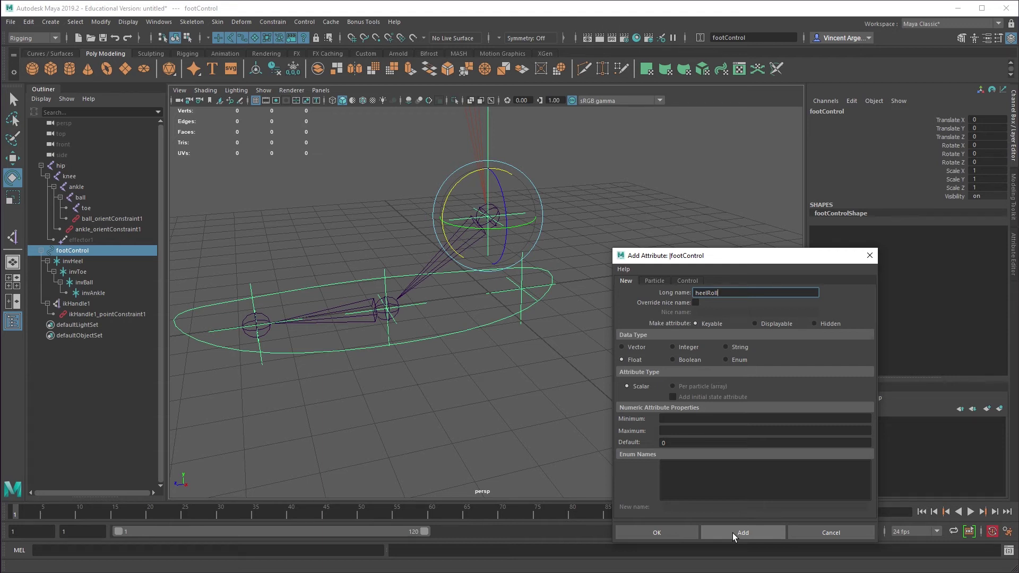
click(732, 533)
Step: Add ballRoll and toeRoll float attributes to footControl and close the dialog
click(710, 292)
text(bal)
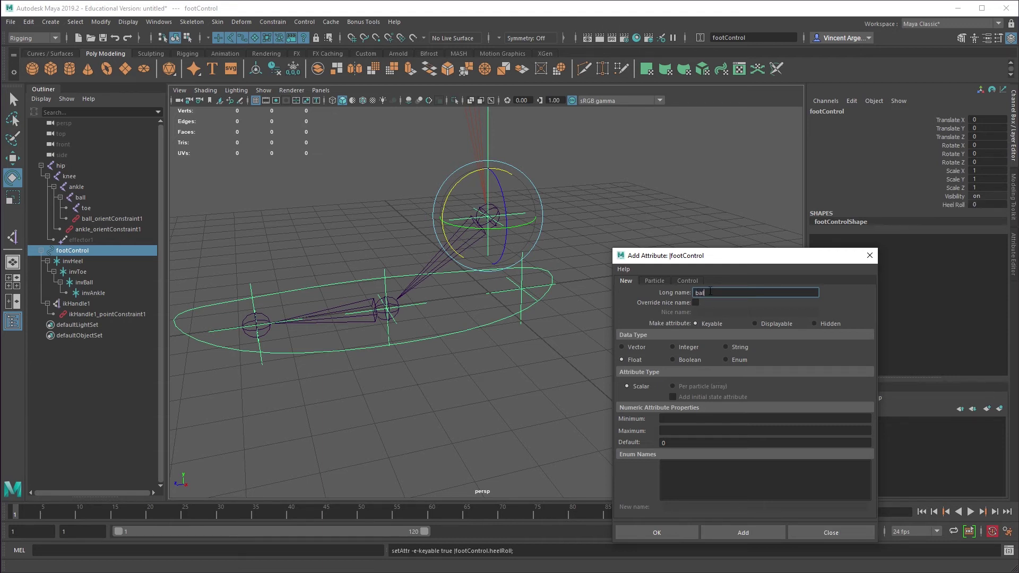
text(lRoll)
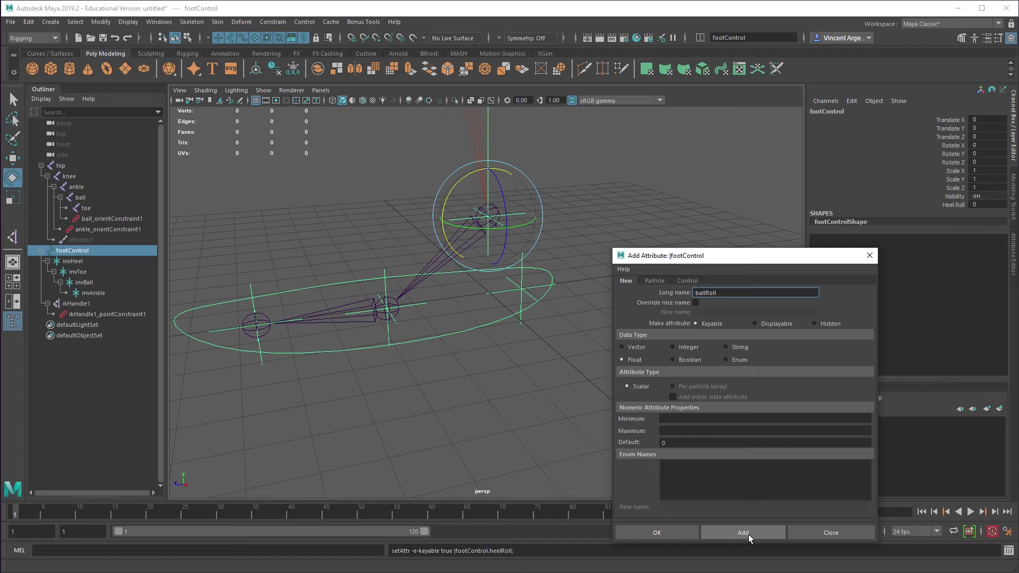
click(746, 533)
click(720, 293)
text(toe)
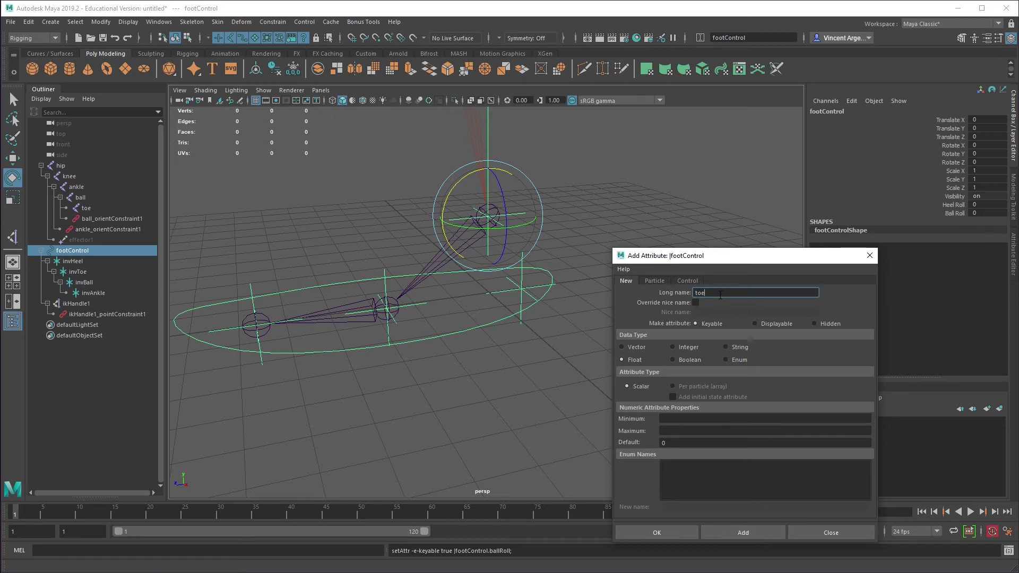
text(Roll)
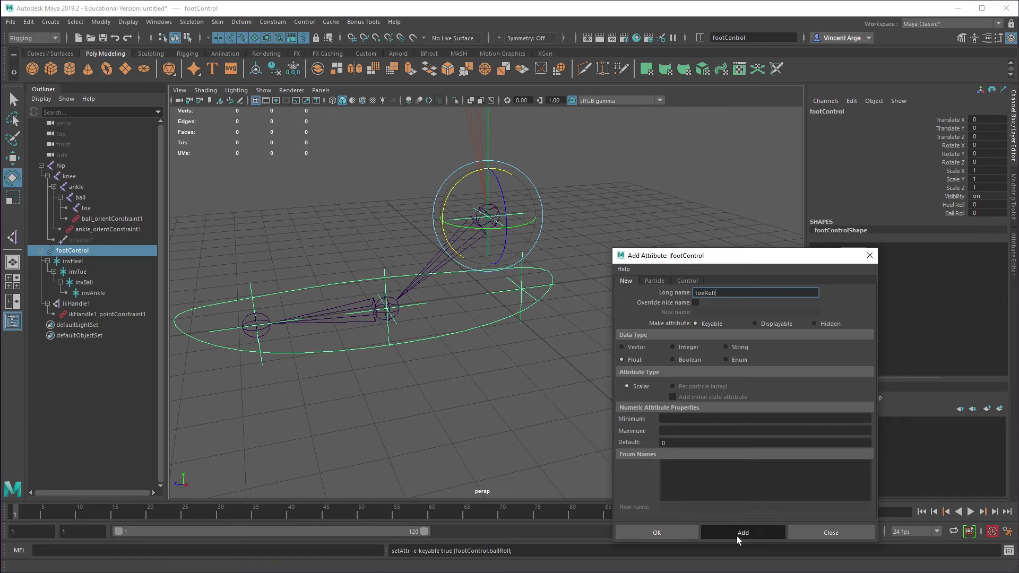
click(735, 535)
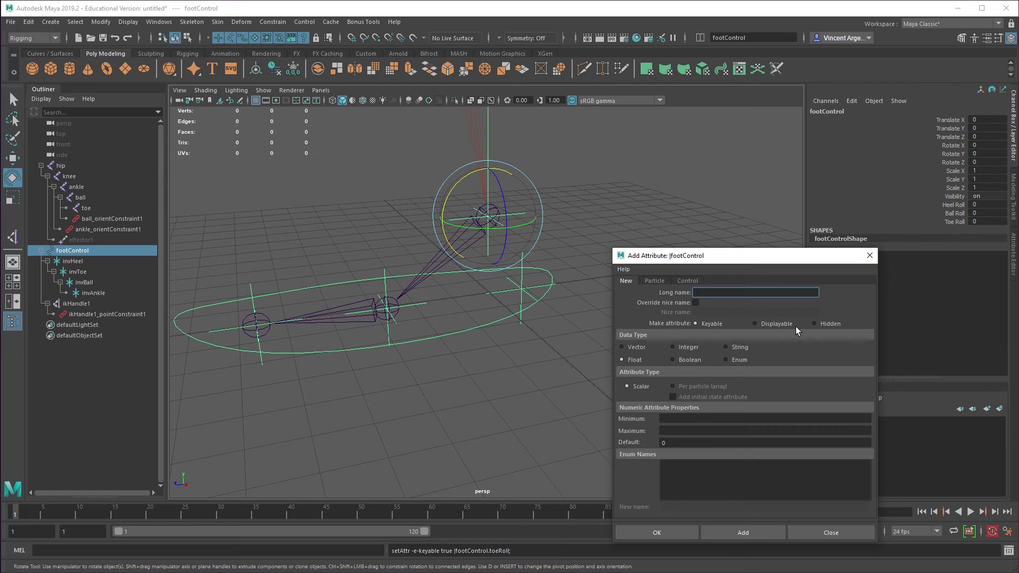
click(869, 255)
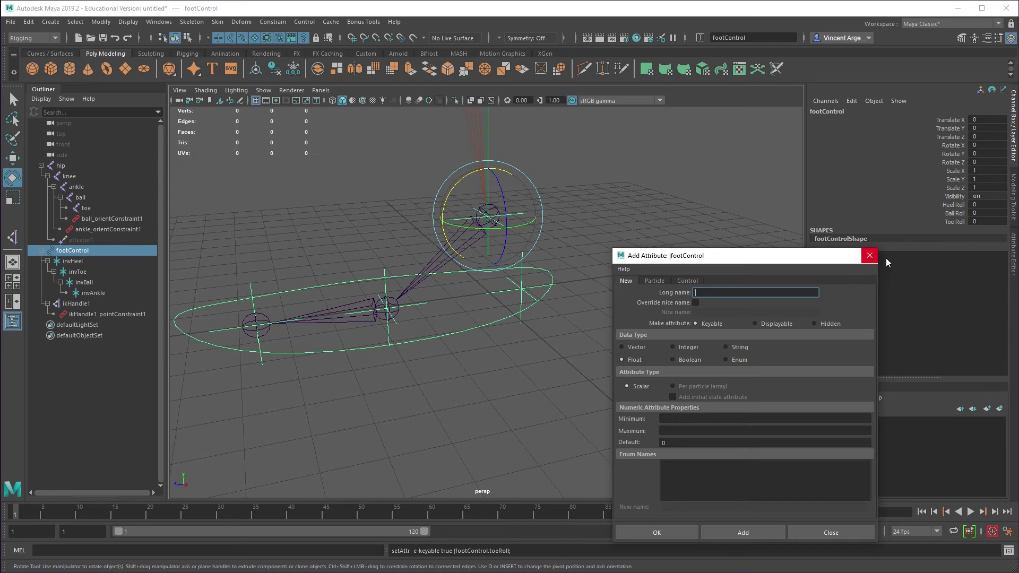
click(955, 205)
middle_drag(625, 295, 572, 303)
key(ctrl+z)
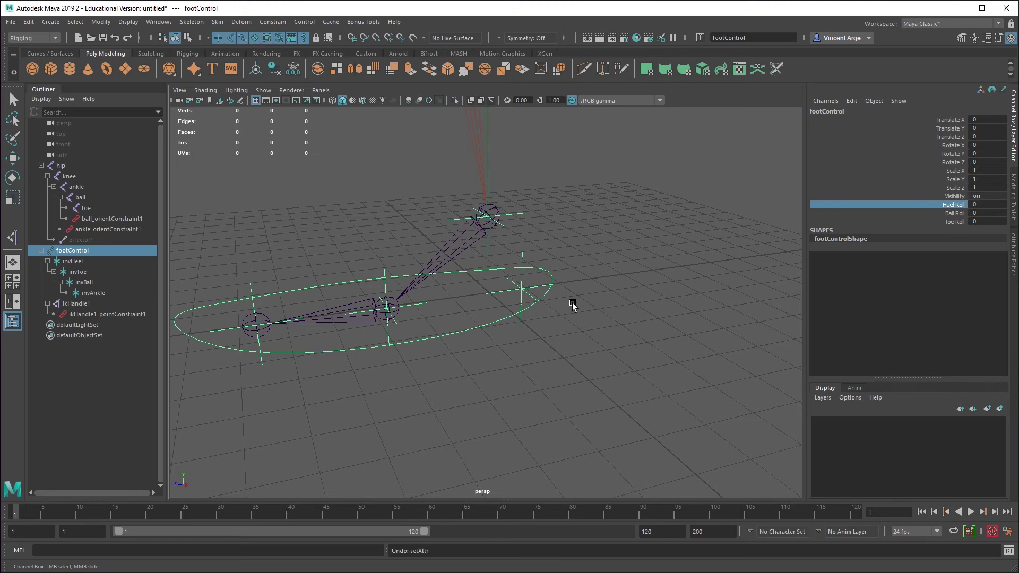
click(520, 289)
key(e)
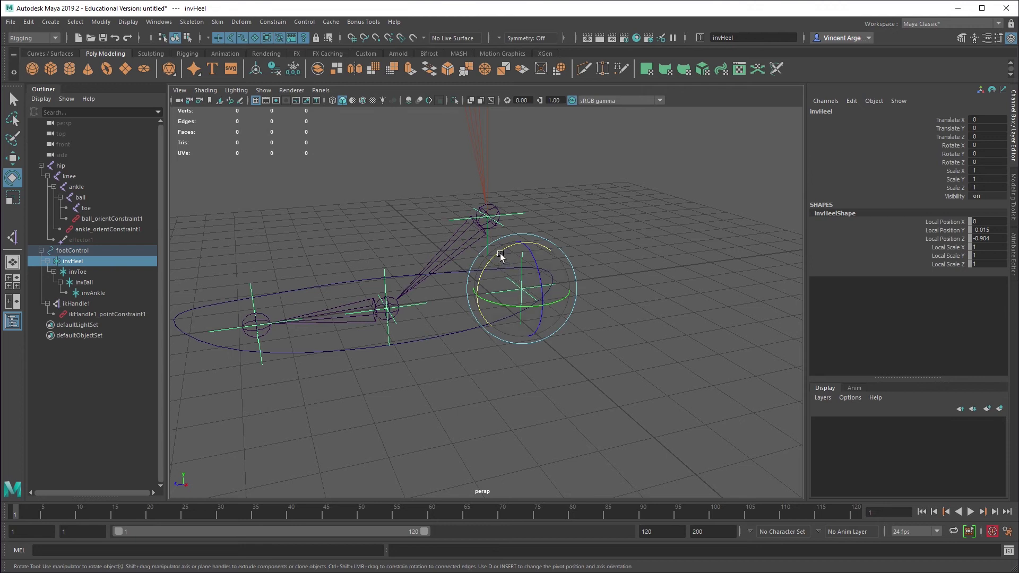
drag(500, 253, 533, 257)
key(ctrl+z)
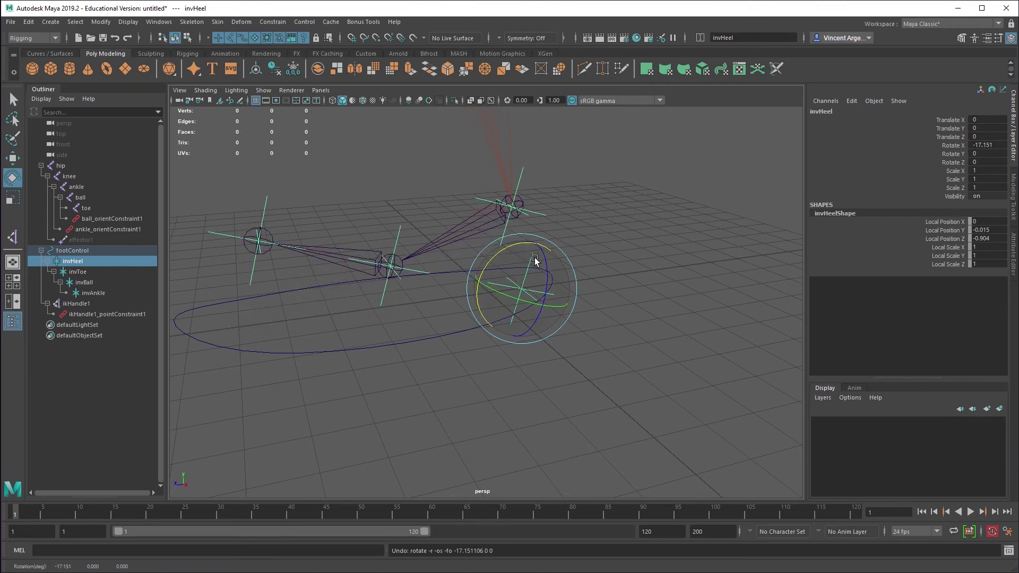
click(637, 321)
click(480, 335)
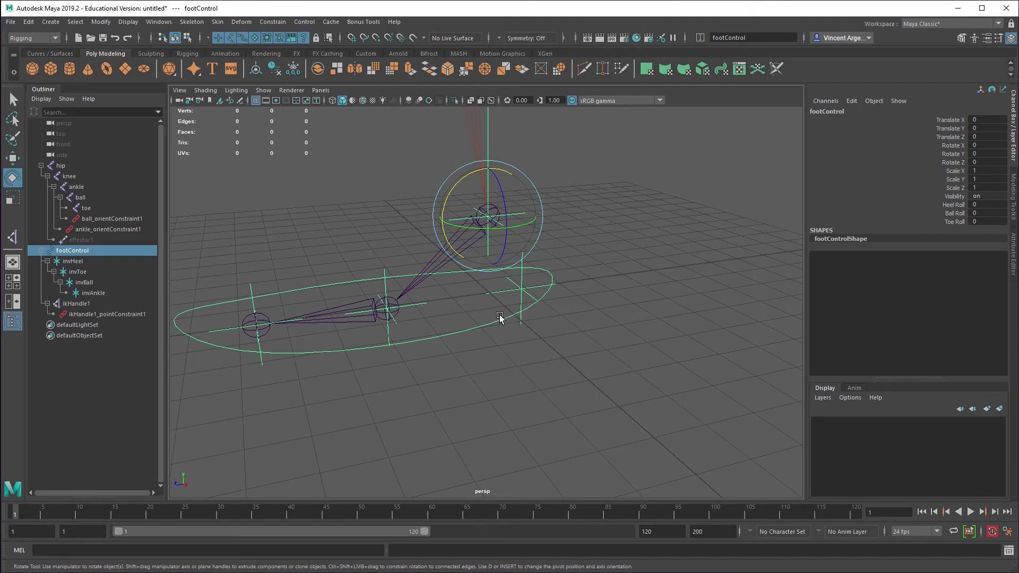
click(159, 22)
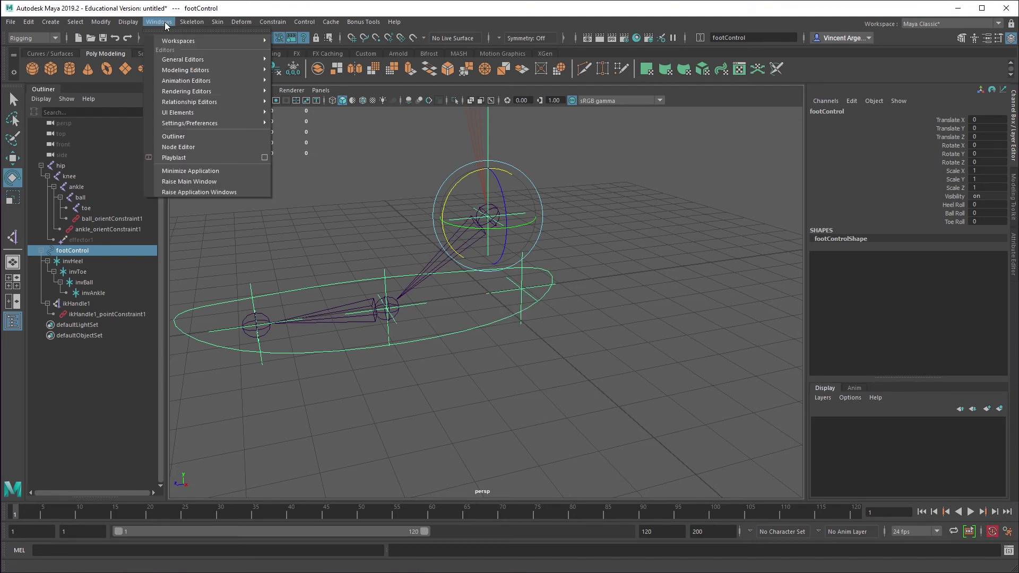
Step: Open and arrange the Node Editor, expanding footControl to list Heel Roll, Ball Roll and Toe Roll
click(192, 147)
drag(384, 130, 582, 180)
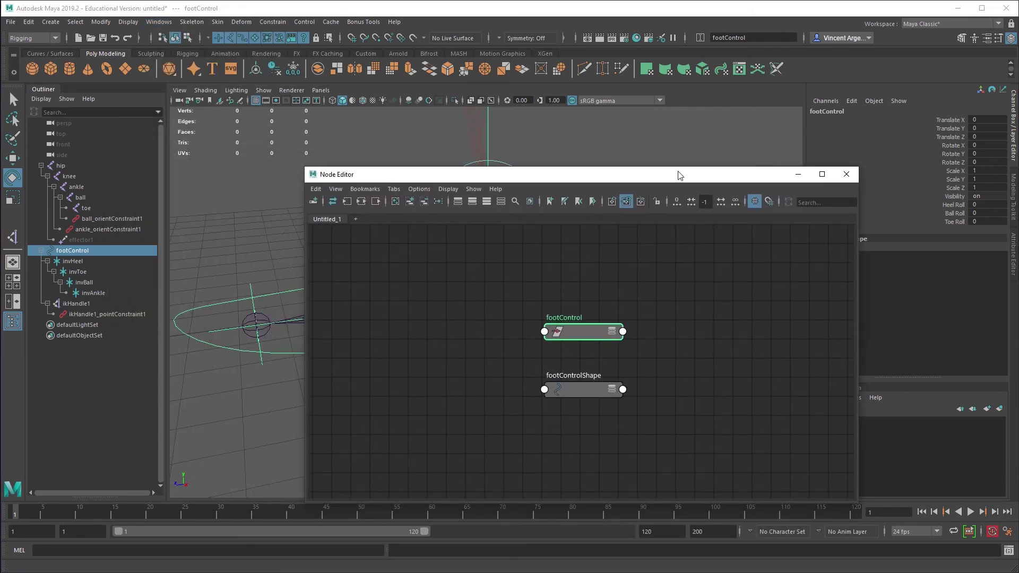
drag(680, 175, 489, 156)
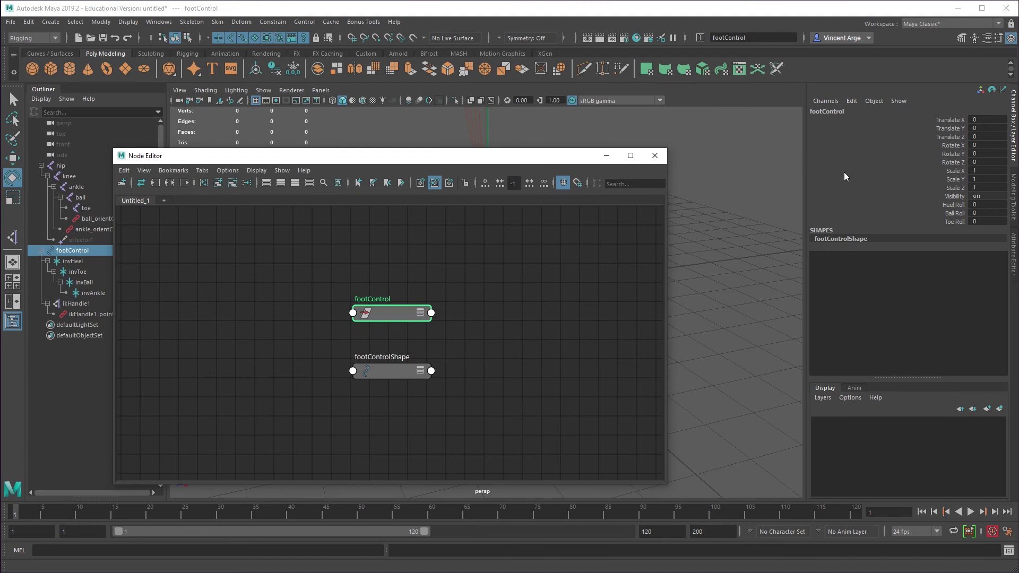
drag(392, 372, 126, 480)
drag(391, 319, 433, 300)
drag(457, 165, 367, 167)
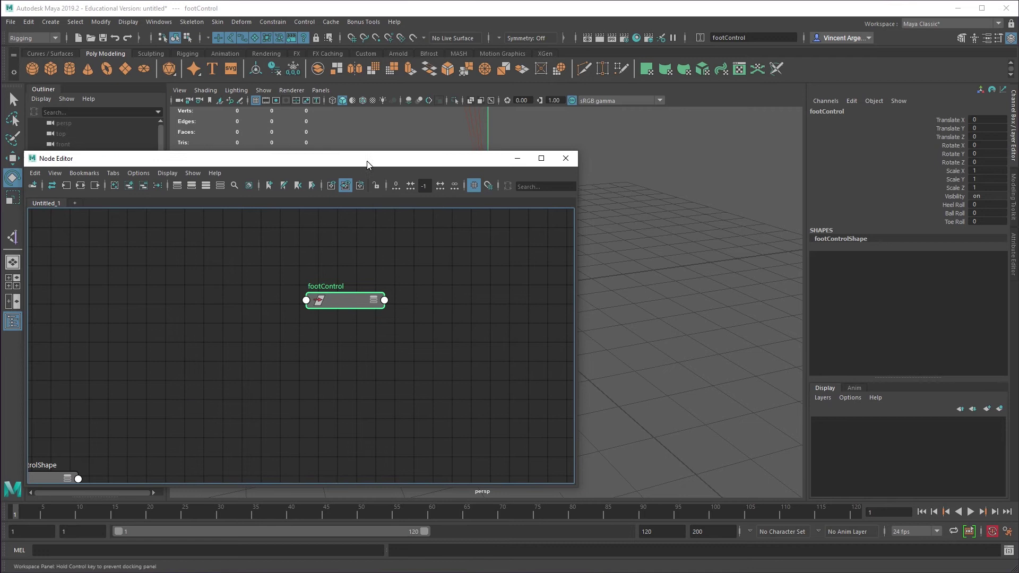
click(374, 301)
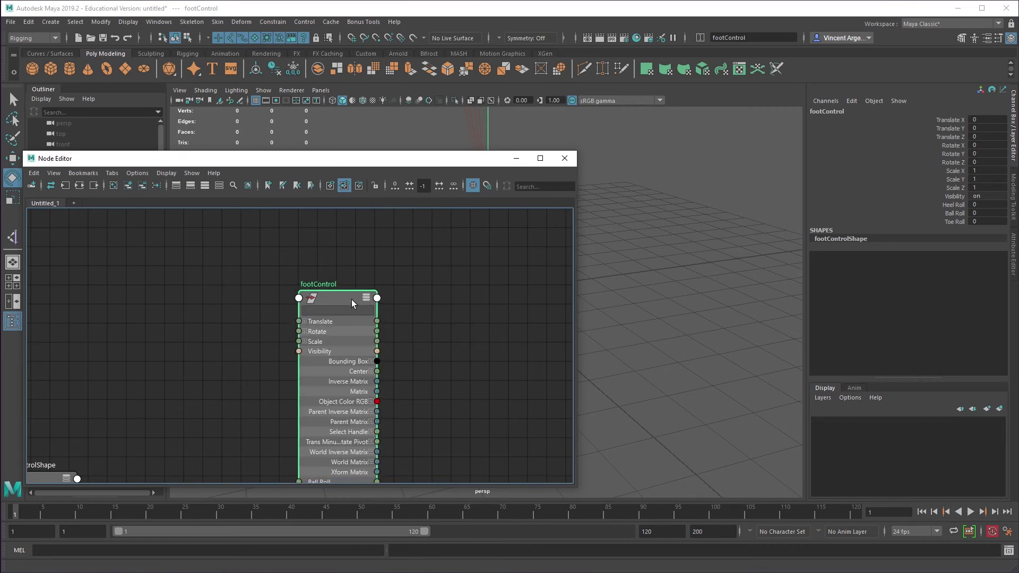
drag(351, 299, 311, 276)
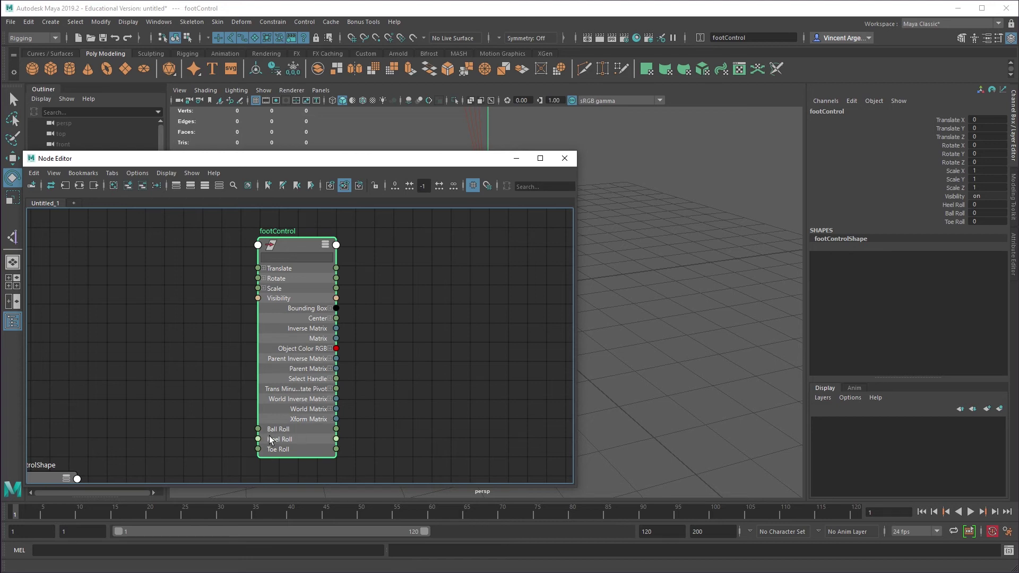
drag(344, 166, 443, 343)
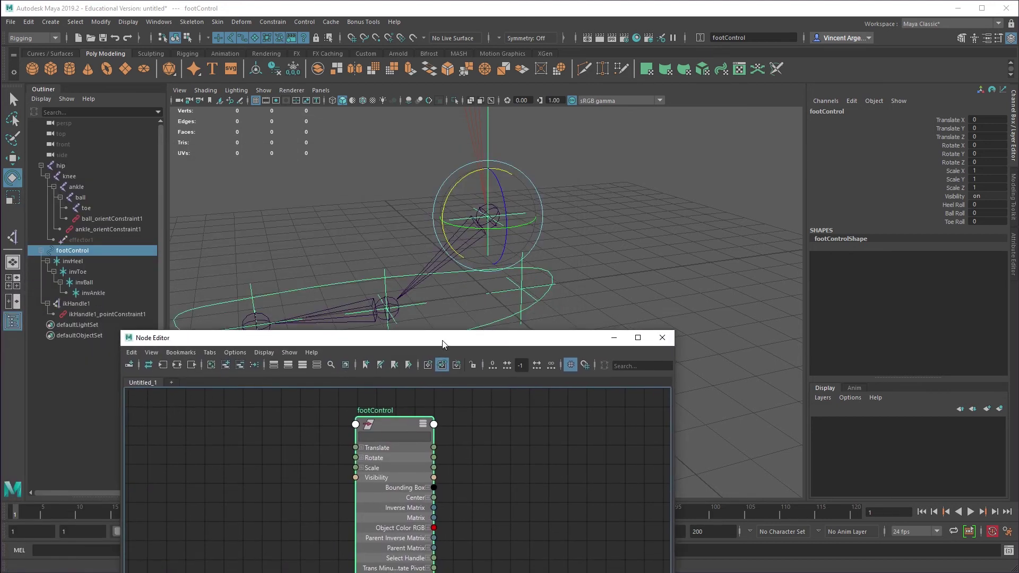
click(522, 291)
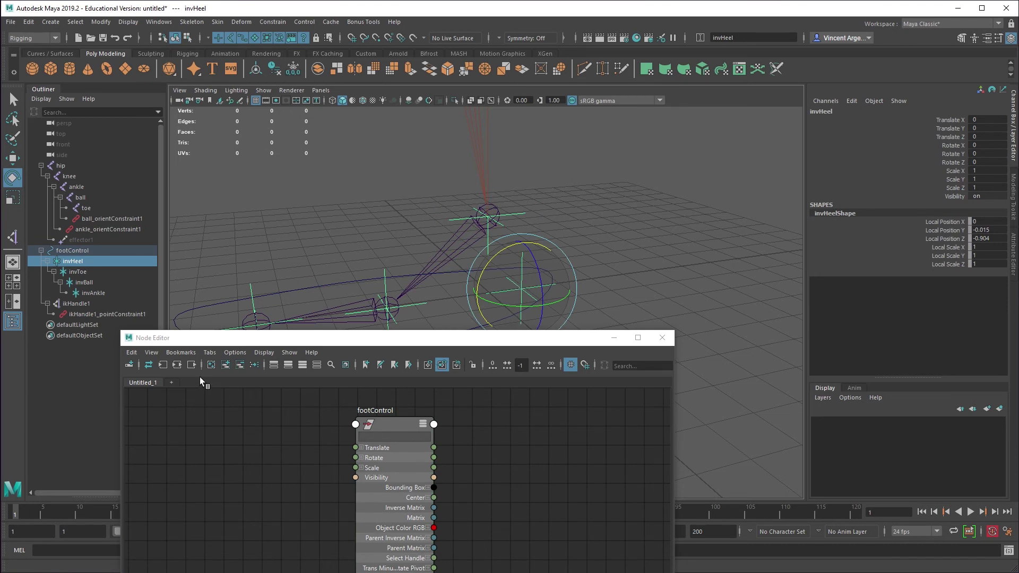
Step: Add invHeel to the Node Editor and connect footControl's Heel Roll to its Rotate X
click(229, 366)
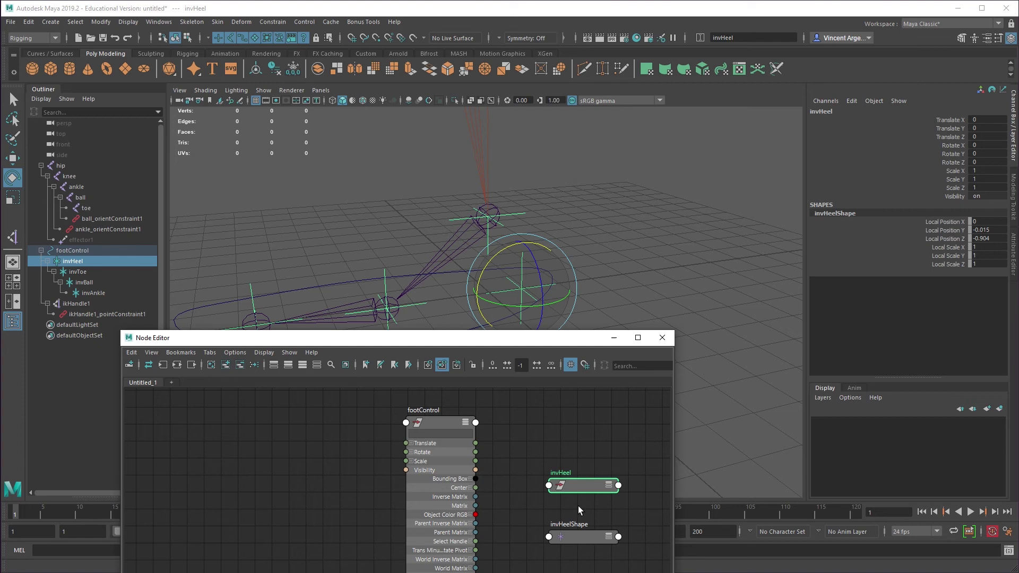
drag(583, 537, 587, 572)
drag(577, 484, 581, 421)
click(602, 463)
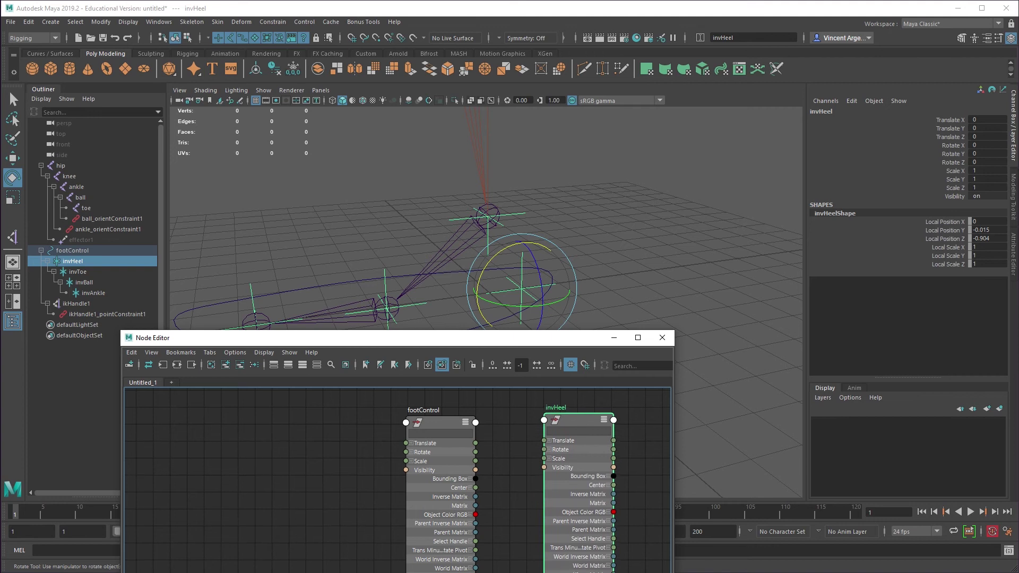
click(552, 449)
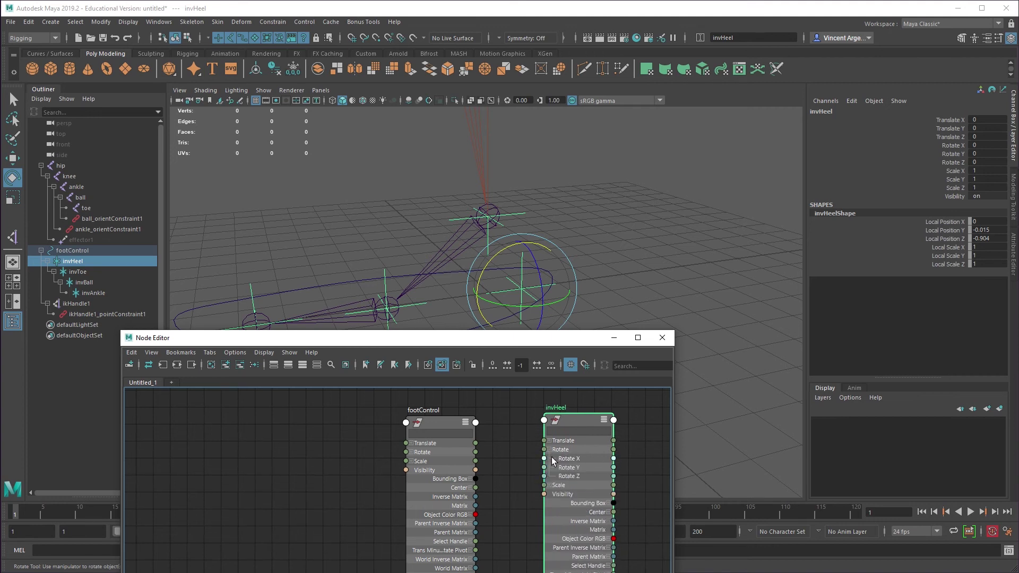
drag(475, 571, 544, 458)
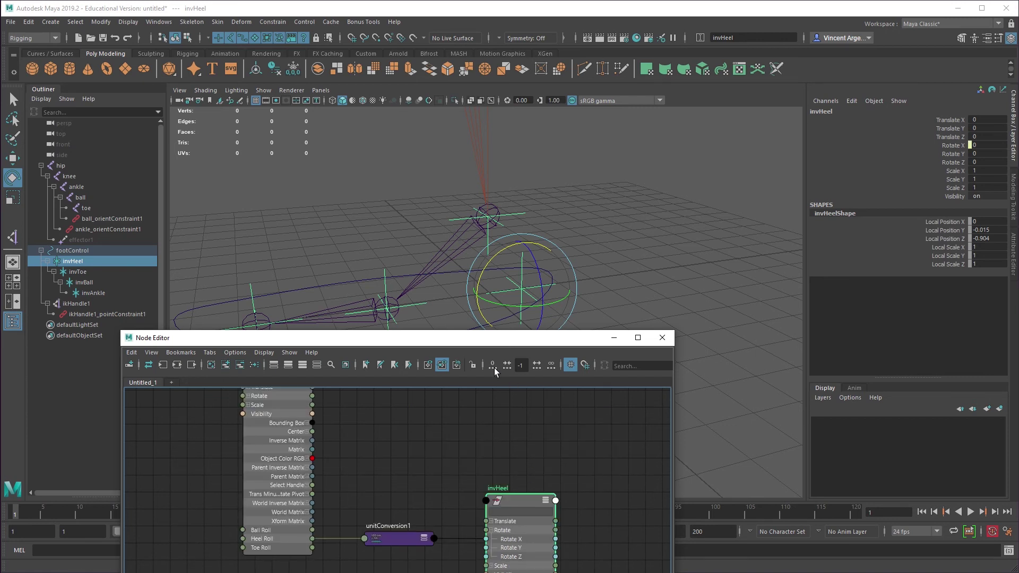
Step: Slide footControl's Heel Roll negative to test the heel tilt
drag(454, 342, 468, 469)
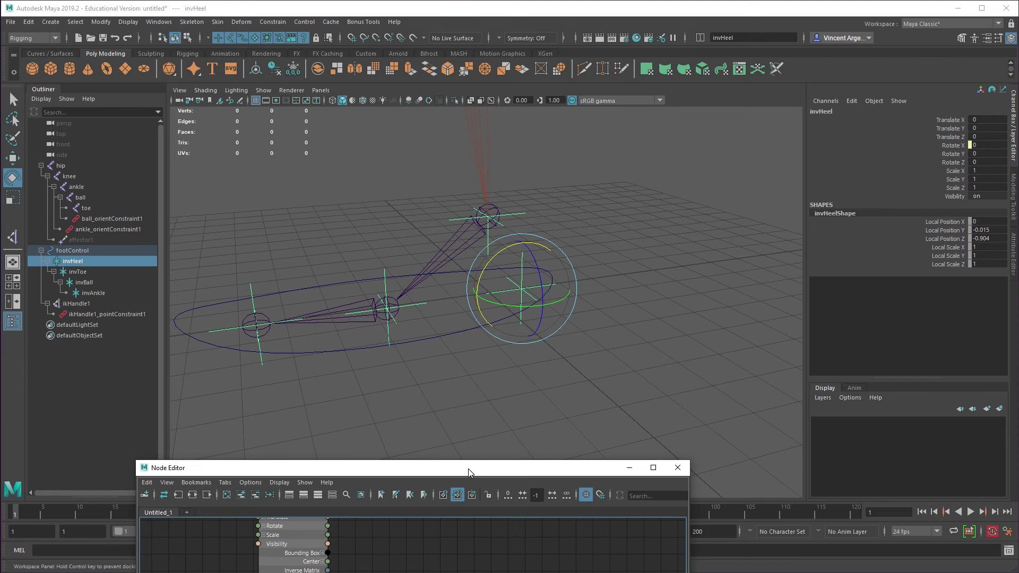
click(444, 333)
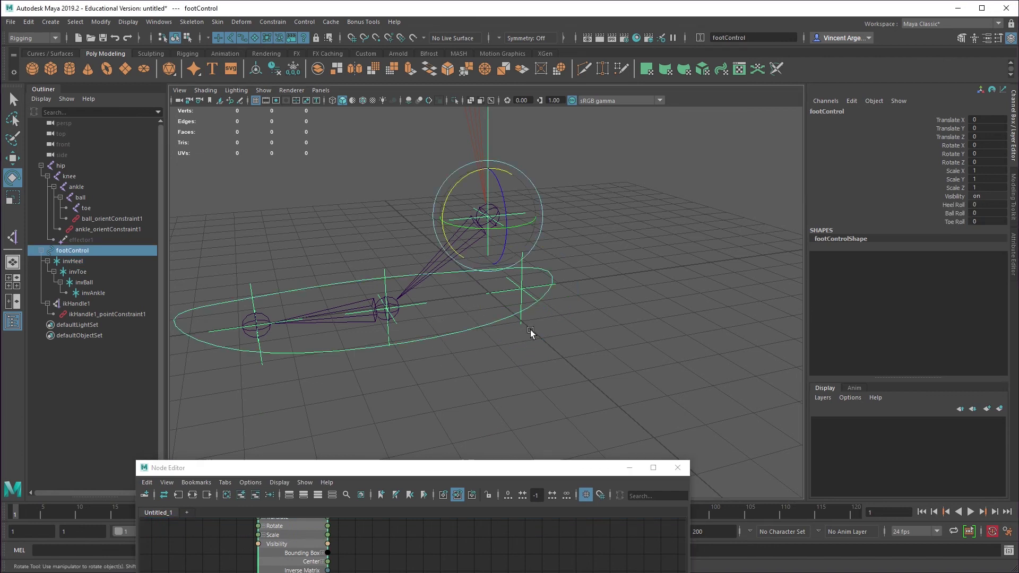
click(953, 205)
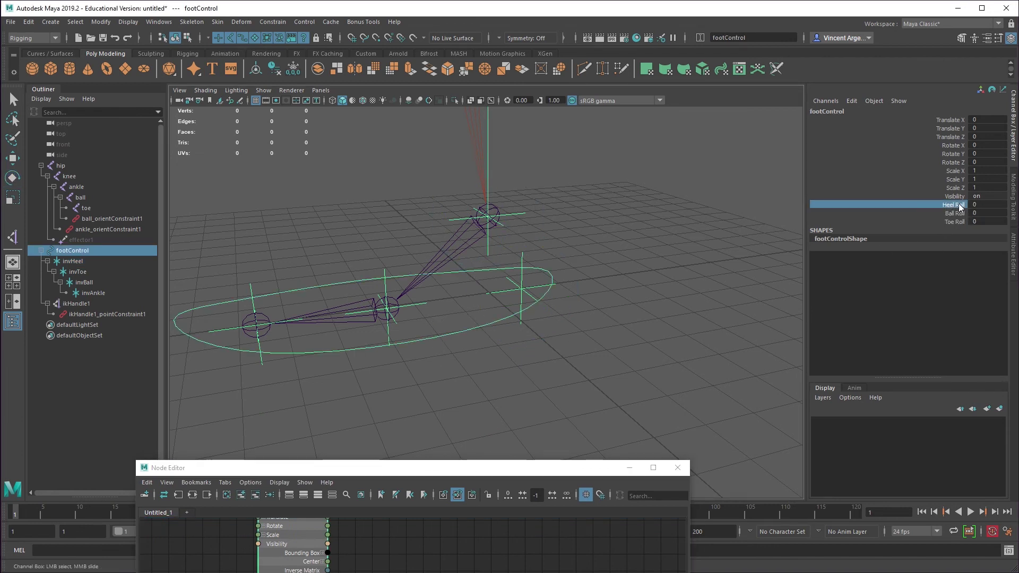
middle_drag(630, 260, 594, 252)
drag(488, 472, 548, 377)
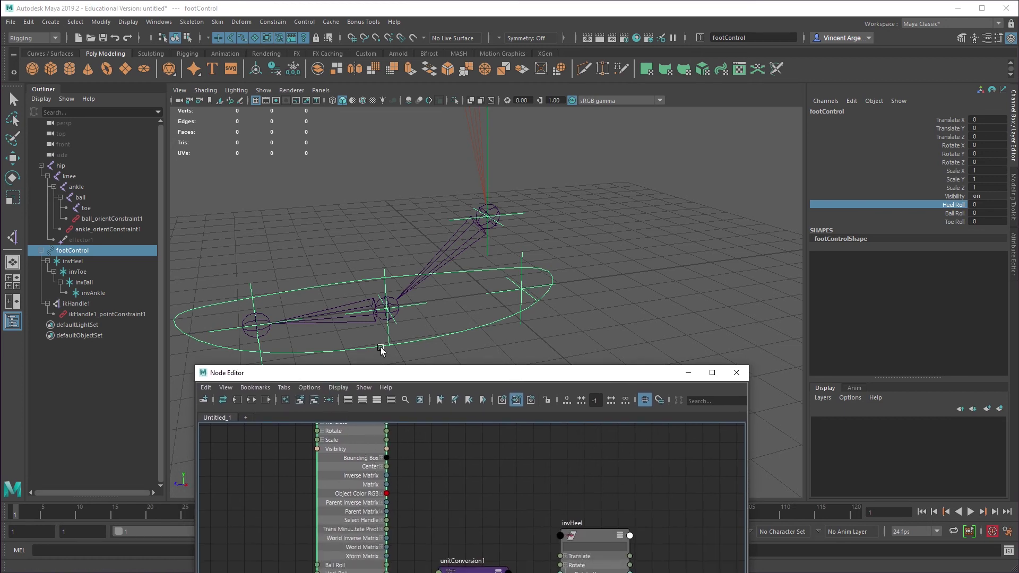
Step: Add the invBall and invToe nodes to the Node Editor graph and arrange them
click(390, 335)
key(e)
shift+click(260, 346)
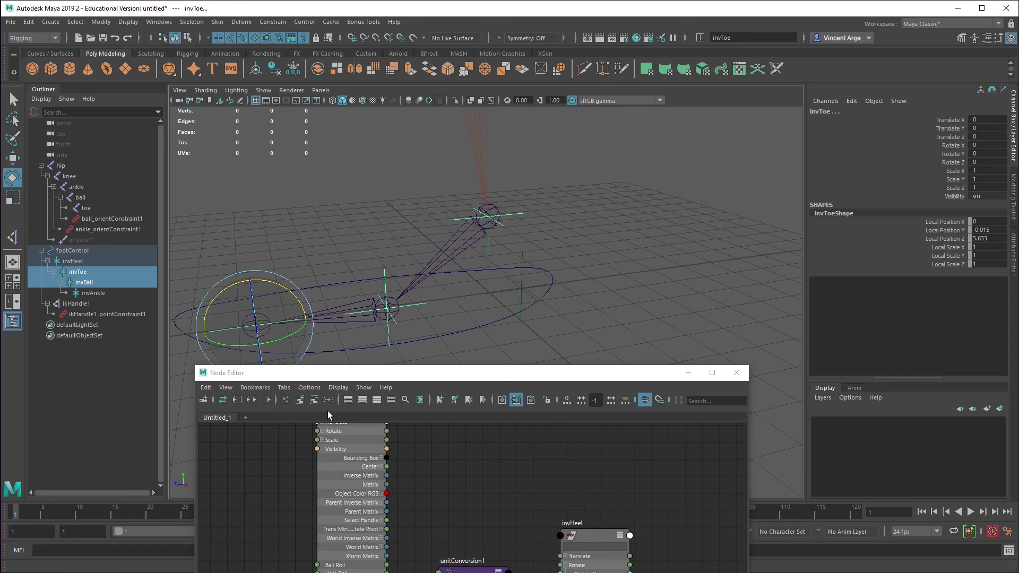
click(286, 399)
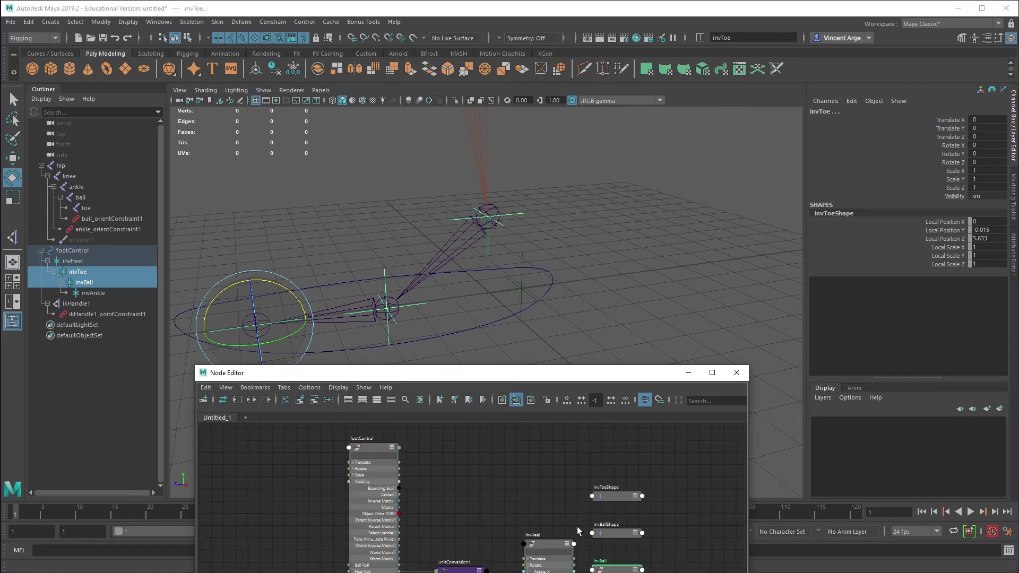
drag(622, 572, 512, 465)
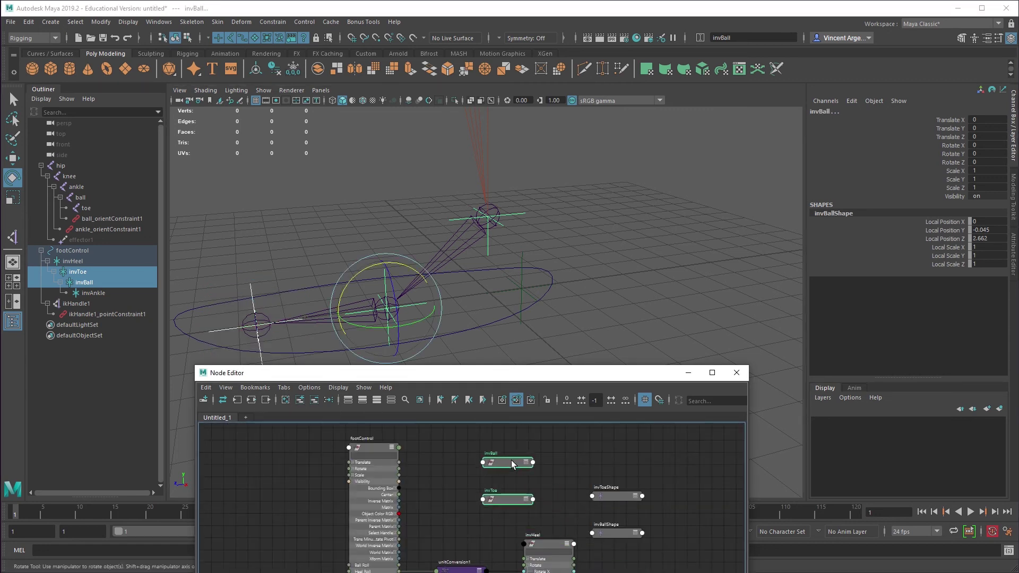
drag(581, 475, 650, 546)
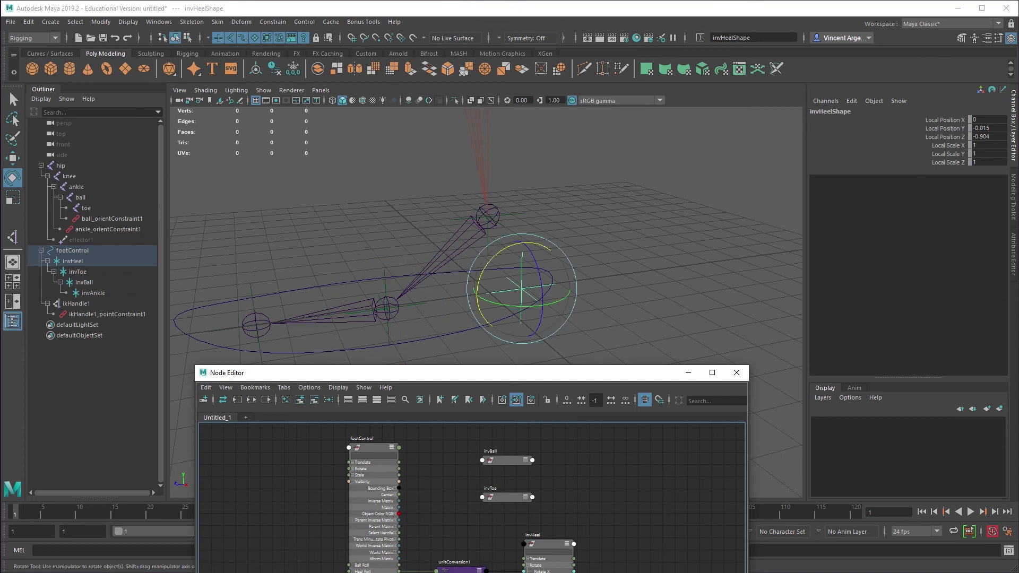
drag(510, 497, 623, 457)
Step: Expand invToe's Rotate and connect footControl's Toe Roll to its Rotate X
click(621, 476)
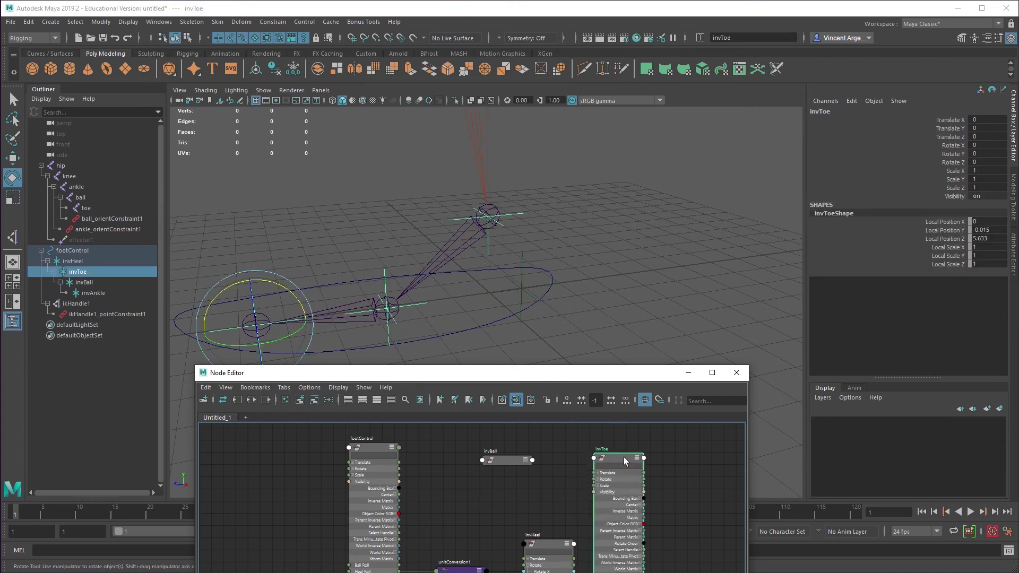
click(598, 479)
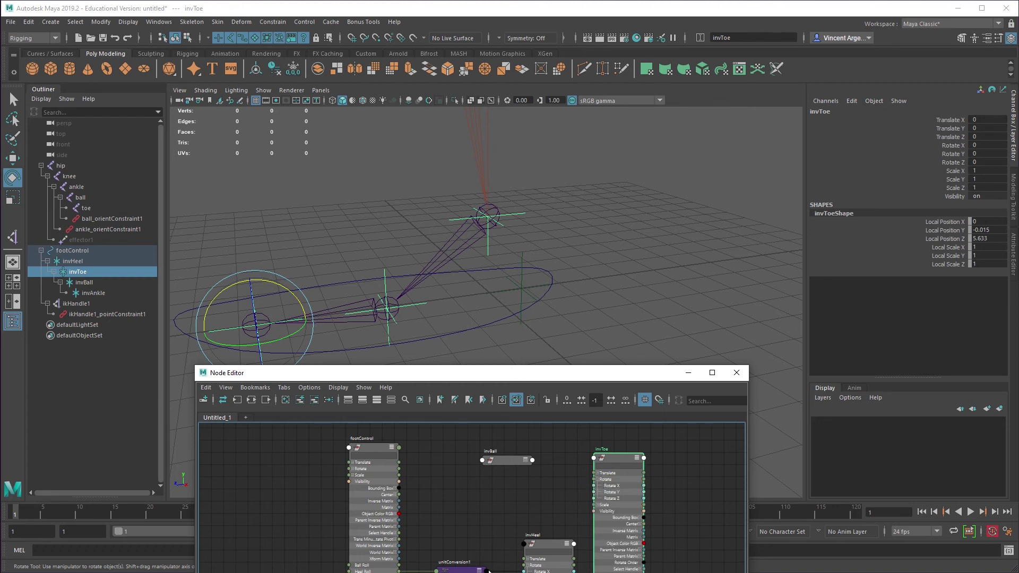
drag(399, 568, 494, 514)
drag(398, 571, 593, 485)
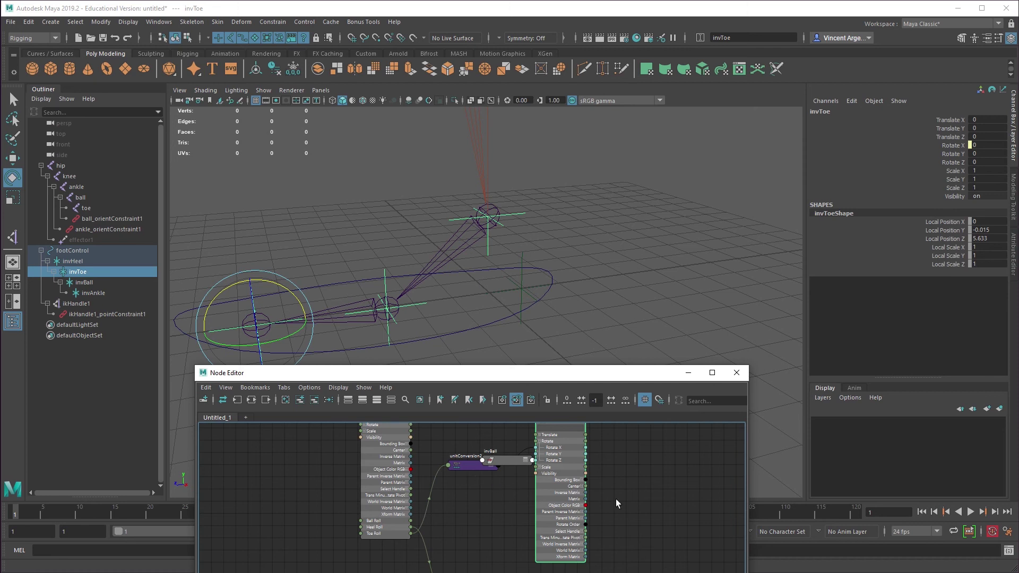
drag(579, 372, 638, 175)
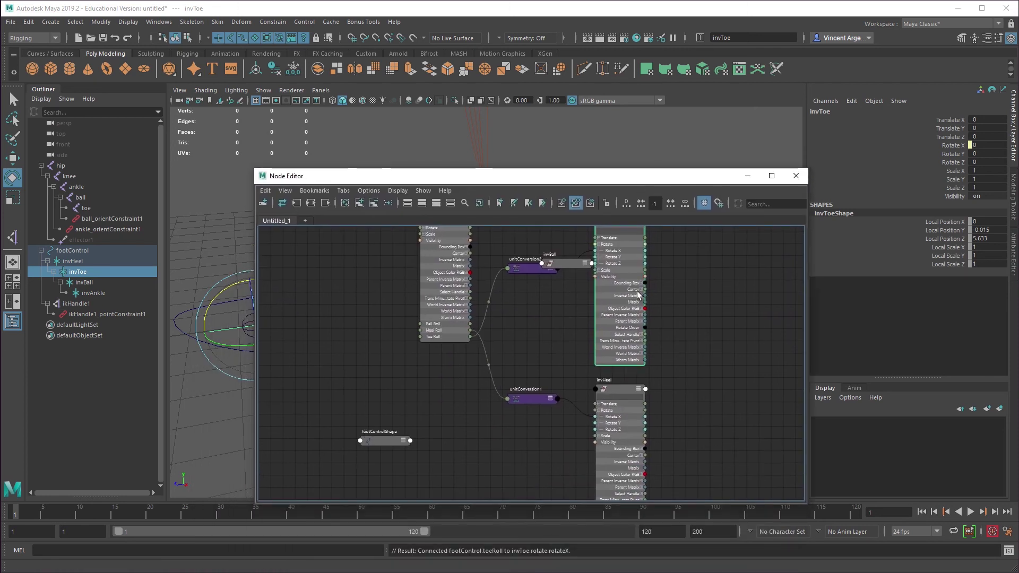
Step: Rearrange and reframe the invToe, invBall and unitConversion2 nodes in the Node Editor
scroll(683, 352, down, 2)
alt+middle_drag(683, 353, 666, 405)
drag(593, 302, 666, 297)
drag(552, 331, 594, 317)
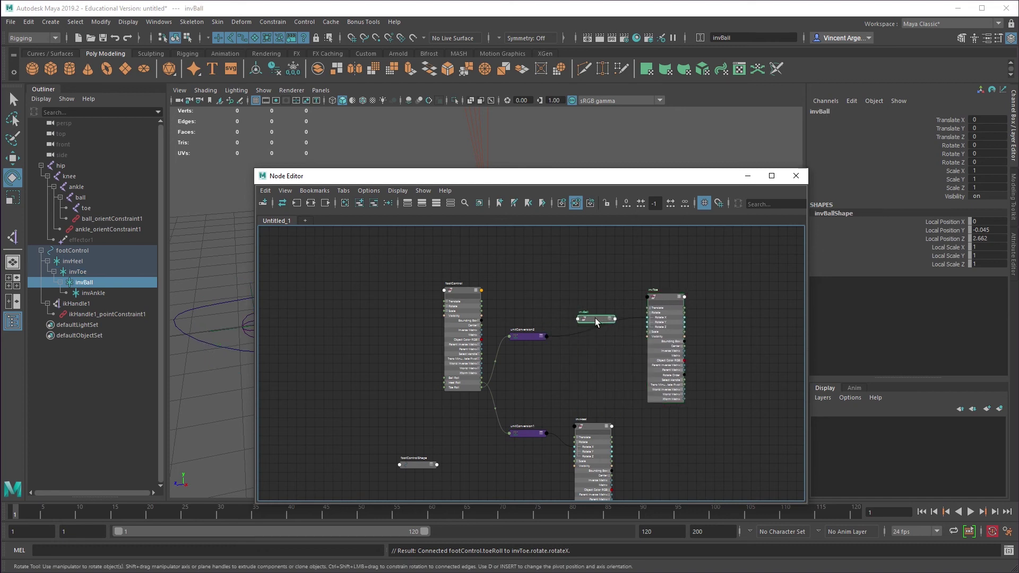
drag(523, 337, 531, 340)
scroll(558, 377, up, 1)
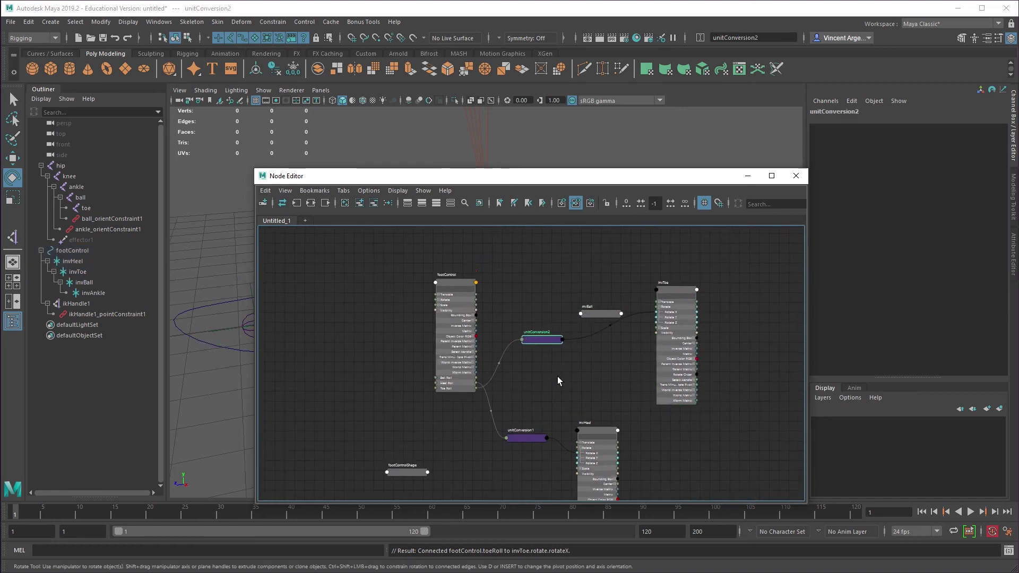
alt+middle_drag(557, 377, 586, 300)
scroll(530, 435, up, 3)
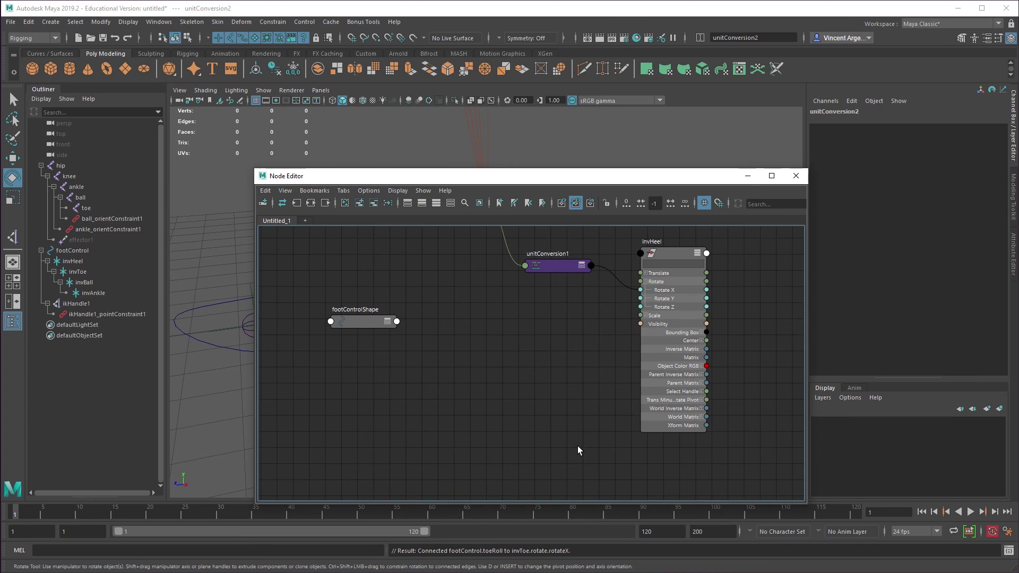
scroll(580, 429, down, 3)
alt+middle_drag(519, 444, 470, 353)
scroll(487, 392, up, 3)
alt+middle_drag(632, 409, 650, 343)
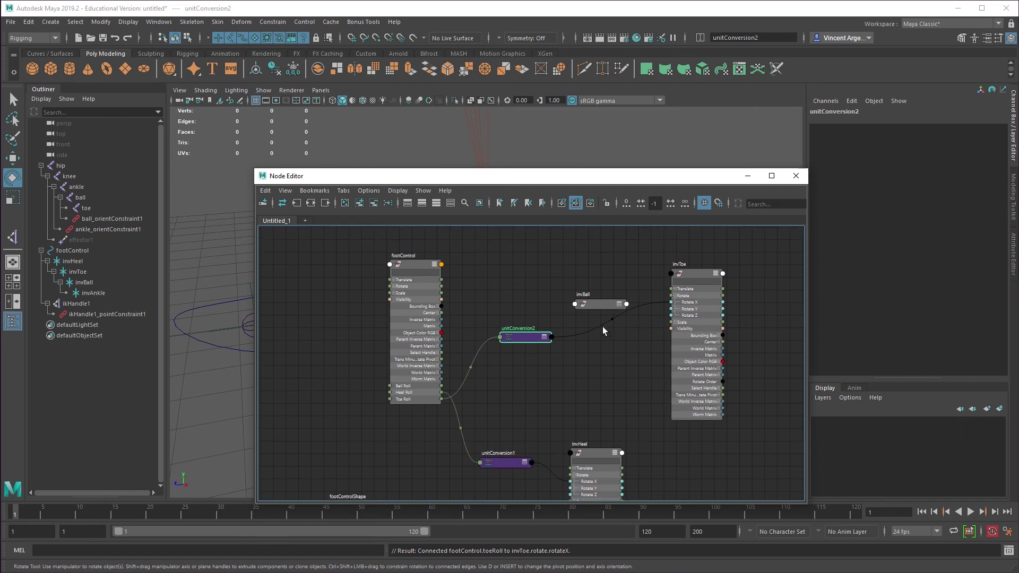
Step: Expand invBall's Rotate and connect footControl's Ball Roll to its Rotate X
click(582, 276)
click(609, 278)
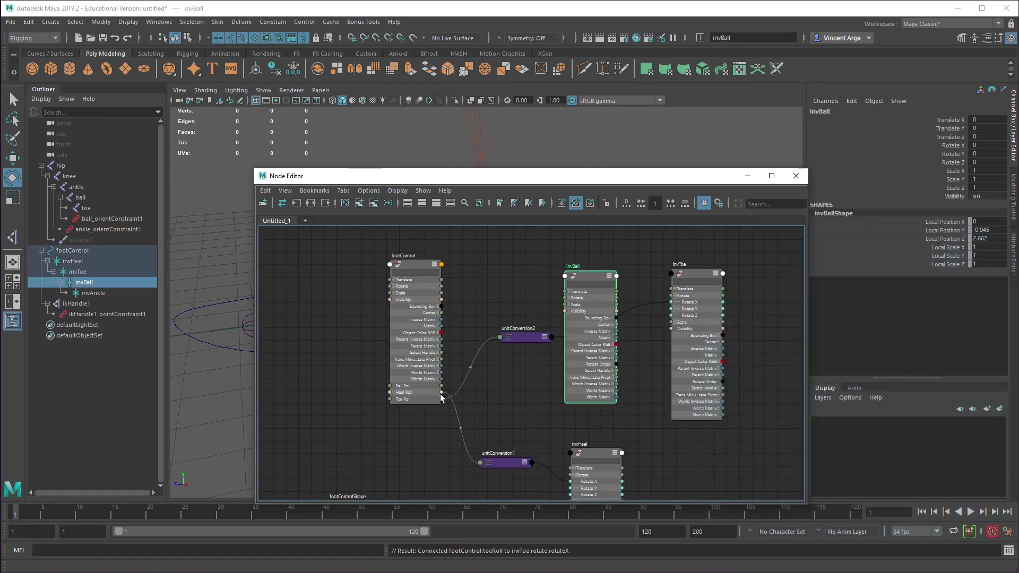
click(568, 299)
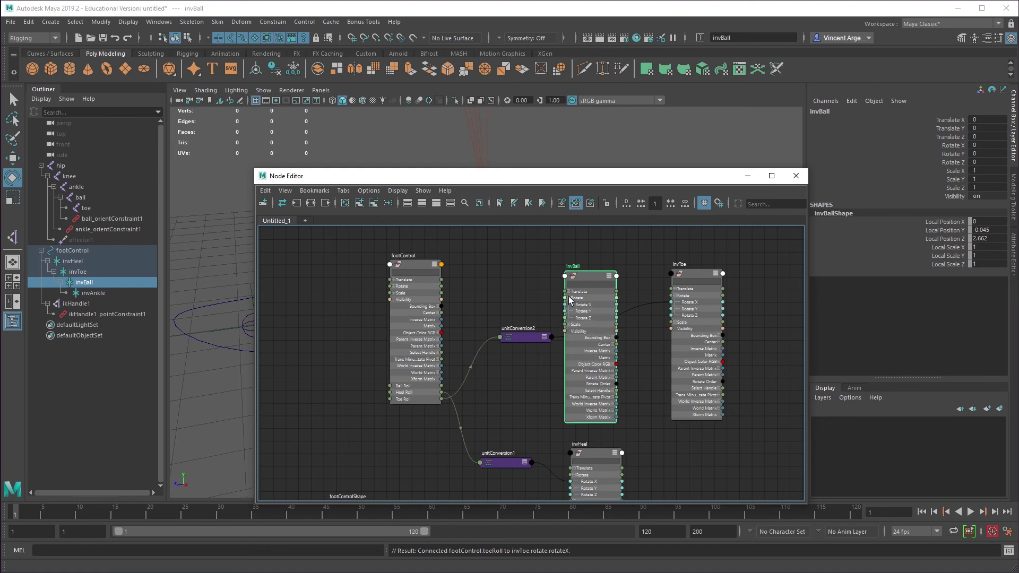
drag(441, 387, 566, 306)
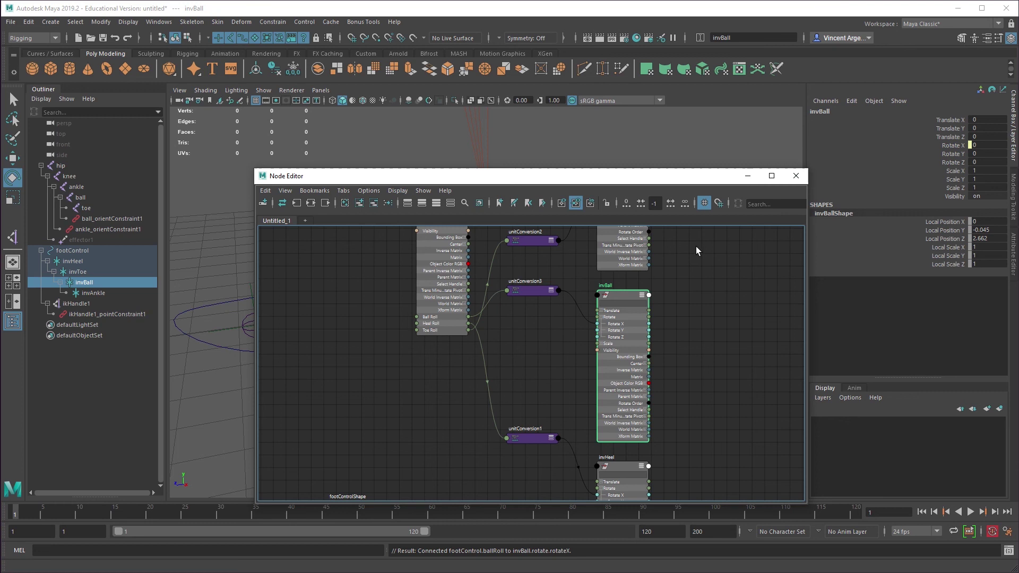
middle_drag(696, 289, 706, 412)
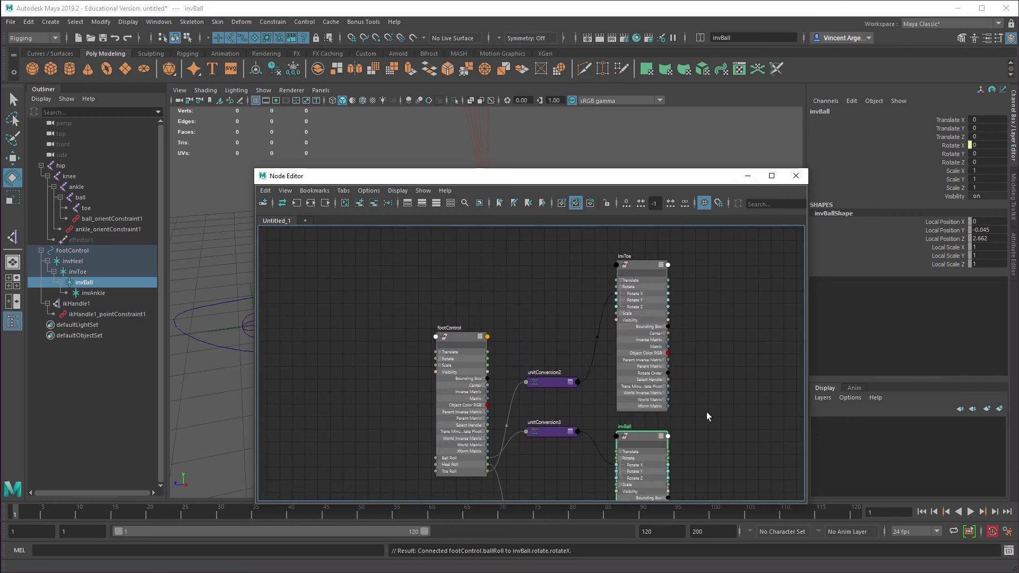
Step: Close the Node Editor and slide footControl's Heel Roll to test the heel pivot
click(747, 176)
click(499, 320)
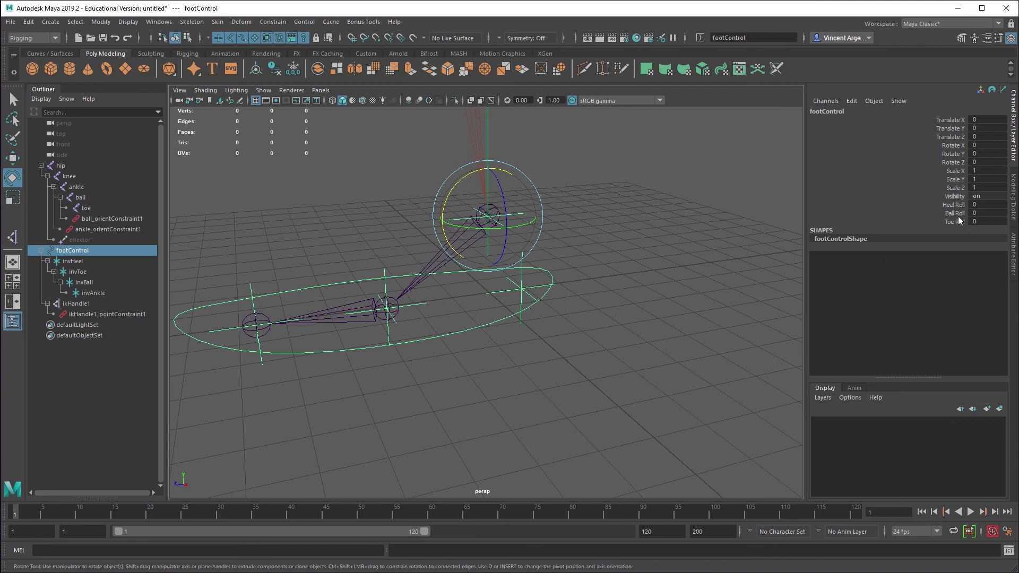
click(954, 205)
middle_drag(651, 325, 636, 345)
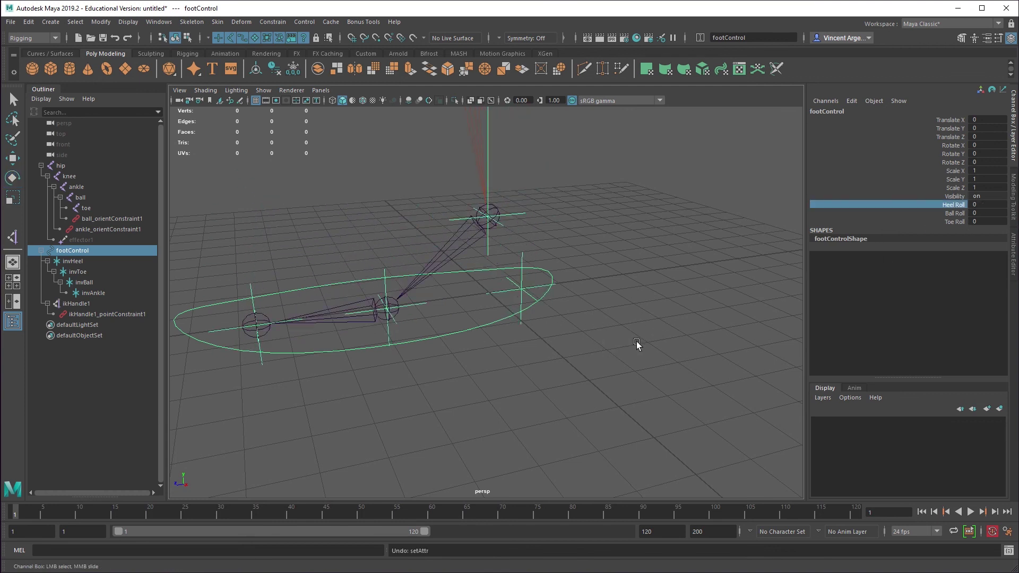
alt+drag(636, 345, 601, 402)
Step: Test footControl's Ball Roll and Toe Roll, undoing each back to 0
click(953, 213)
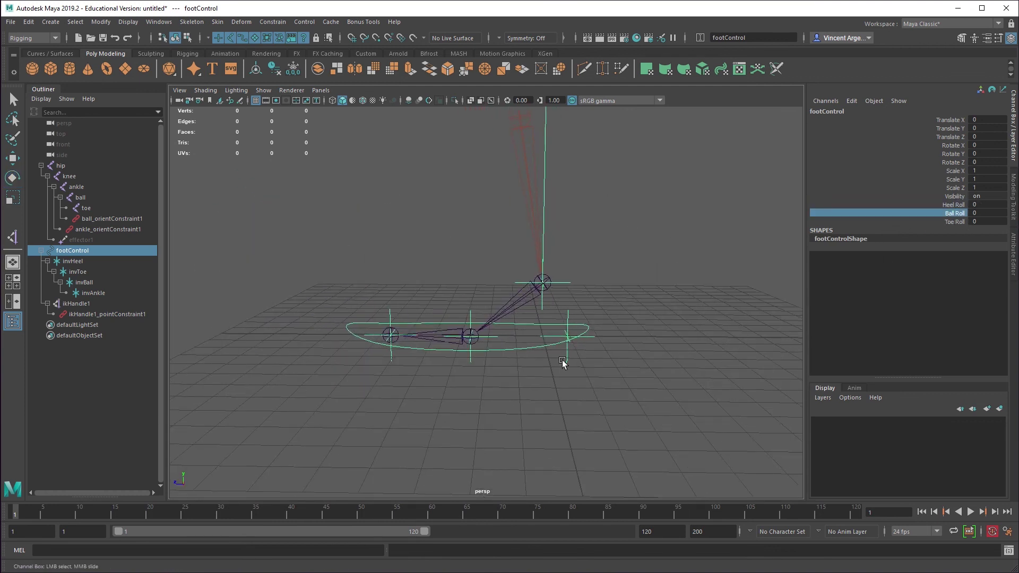
middle_drag(562, 360, 444, 414)
key(ctrl+z)
click(956, 221)
key(ctrl+z)
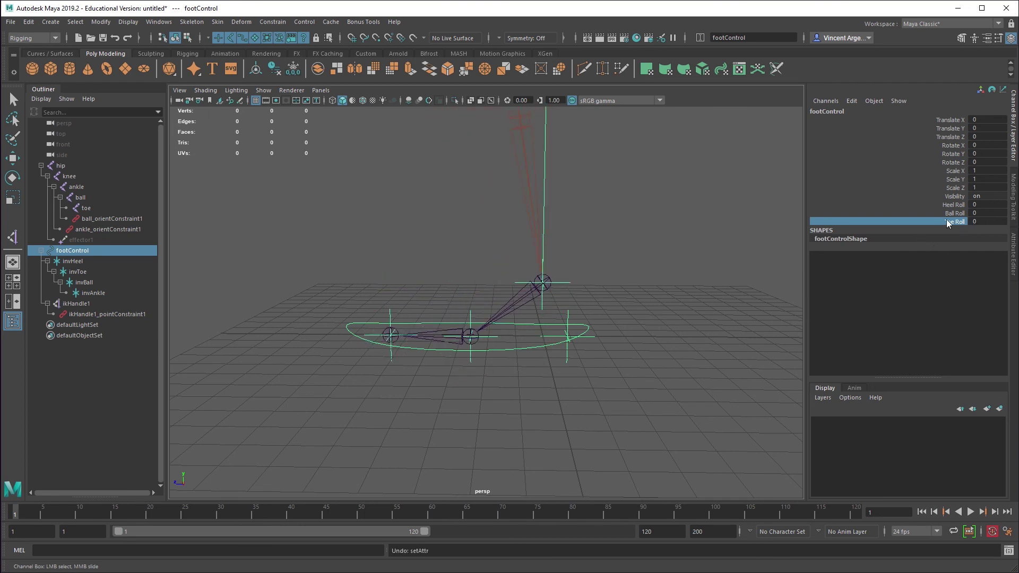
Step: Give footControl's toeRoll and ballRoll a minimum of 0 through Edit Attribute
click(851, 101)
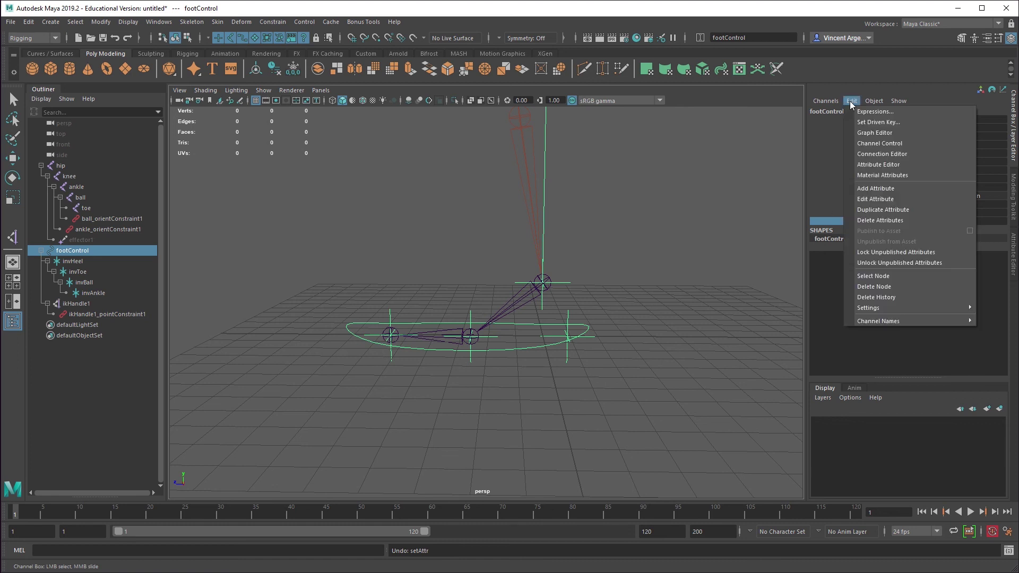
click(876, 199)
drag(707, 256, 672, 197)
click(637, 248)
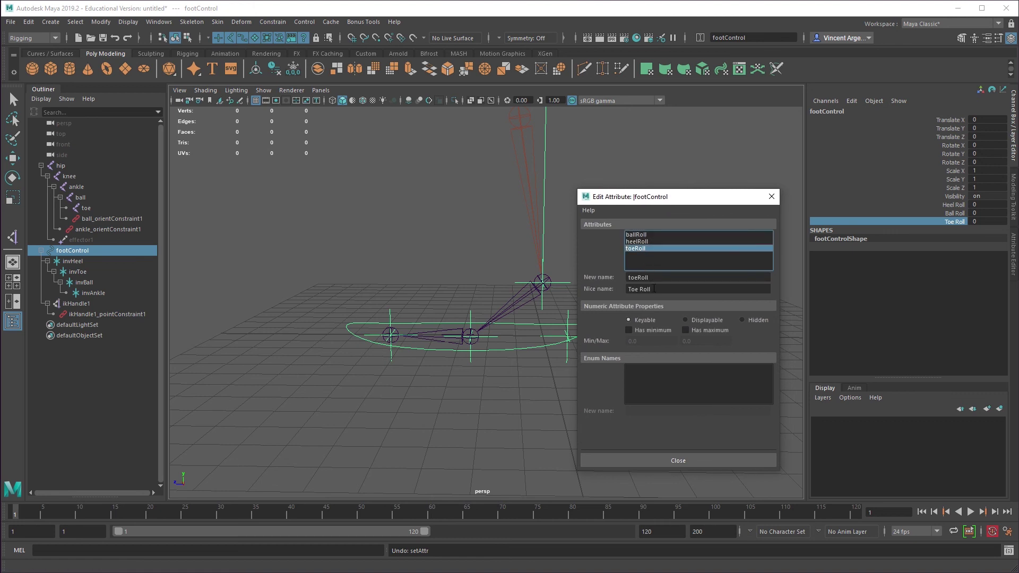
click(647, 330)
click(637, 234)
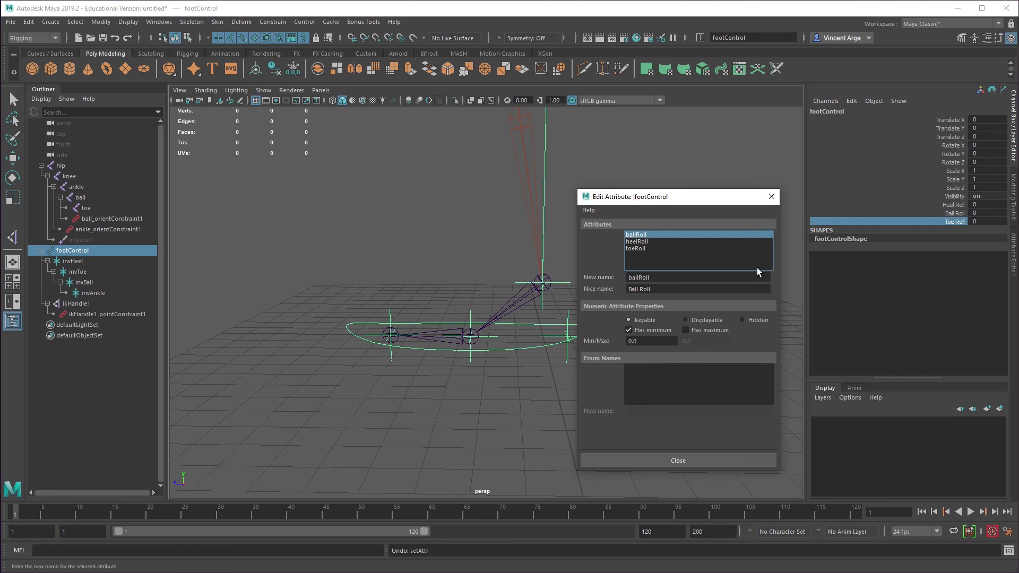
click(693, 462)
key(Down)
key(Down)
key(Down)
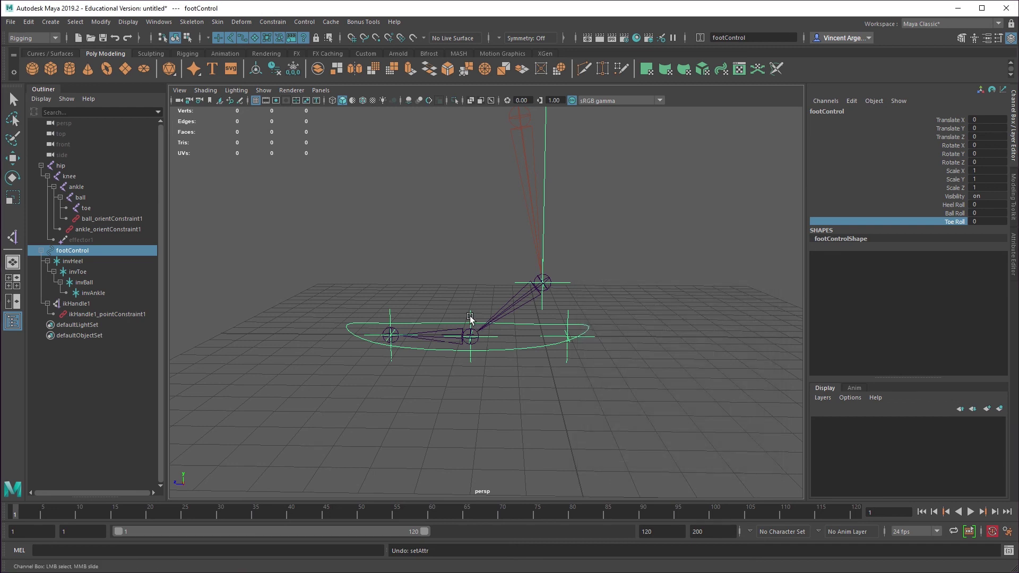
key(e)
click(547, 346)
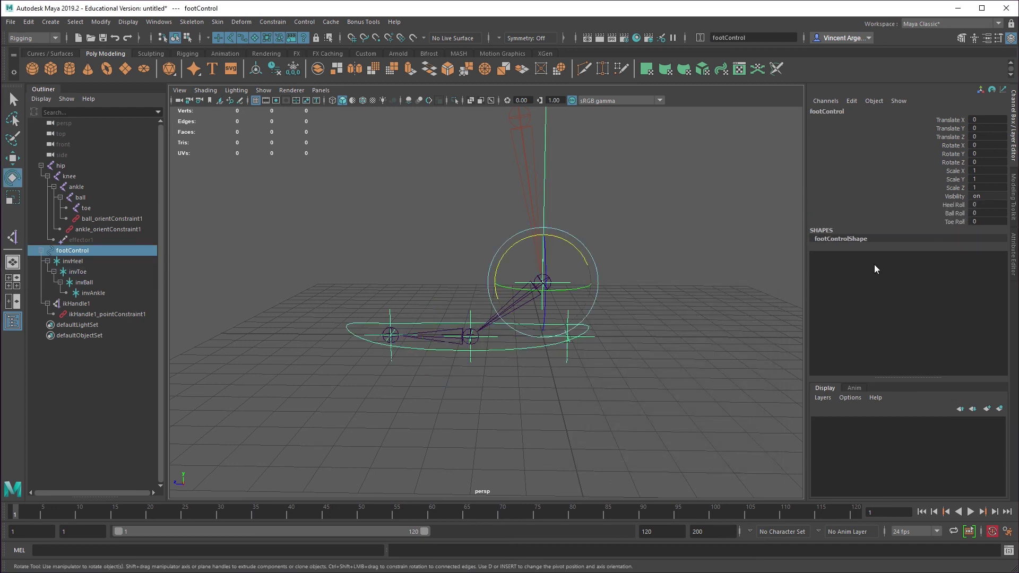
click(953, 204)
middle_drag(615, 355, 712, 345)
click(953, 213)
middle_drag(423, 382, 412, 416)
key(ctrl+z)
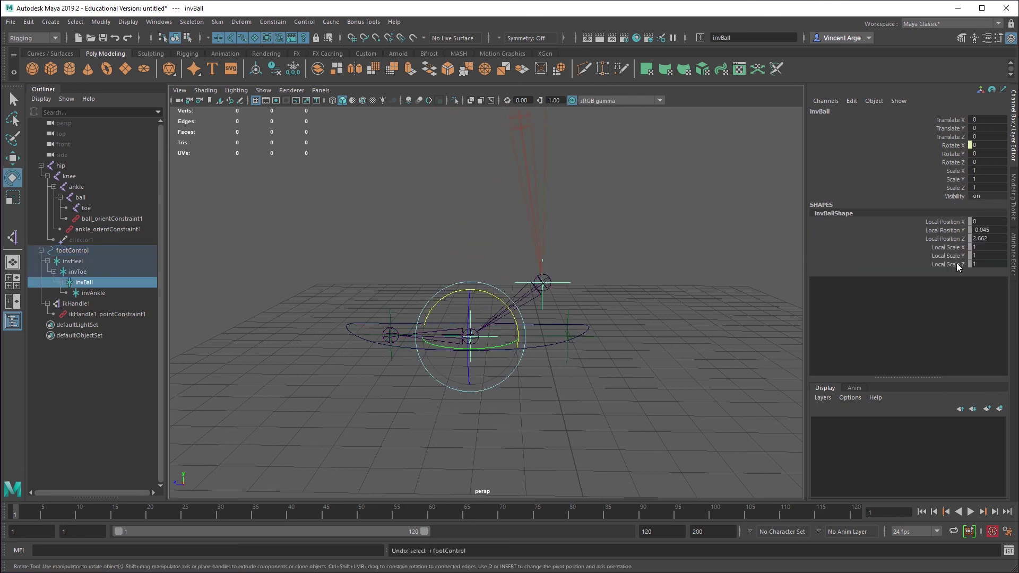
click(369, 340)
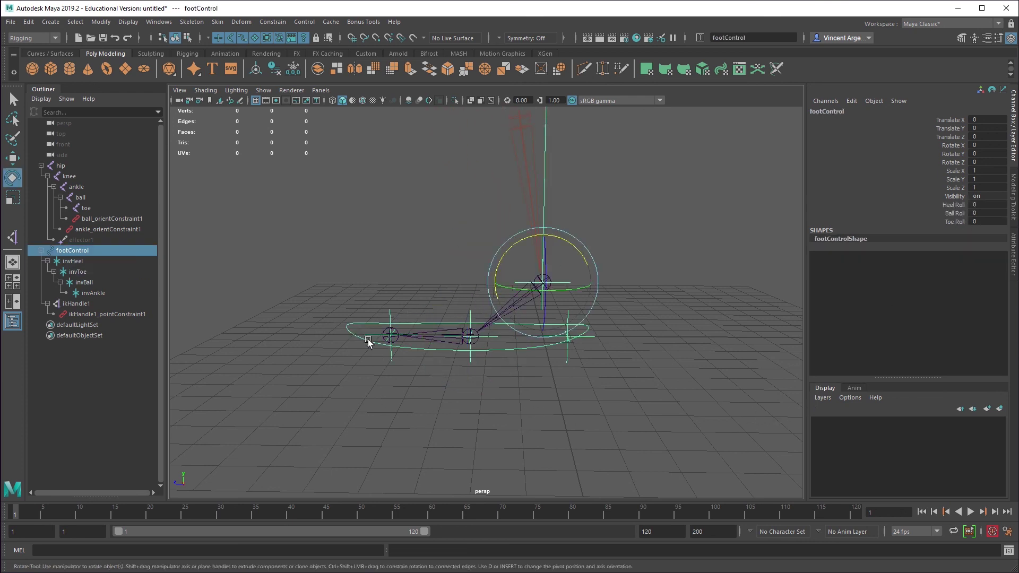
click(960, 222)
middle_drag(548, 327, 712, 343)
key(ctrl+z)
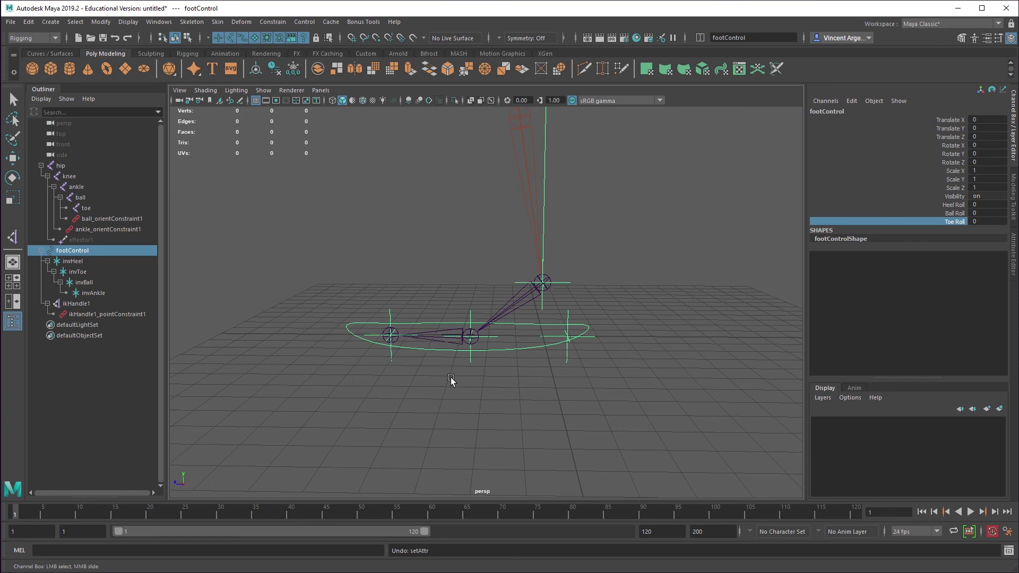
alt+drag(452, 381, 524, 427)
key(w)
drag(529, 326, 509, 285)
key(ctrl+z)
alt+drag(591, 353, 547, 382)
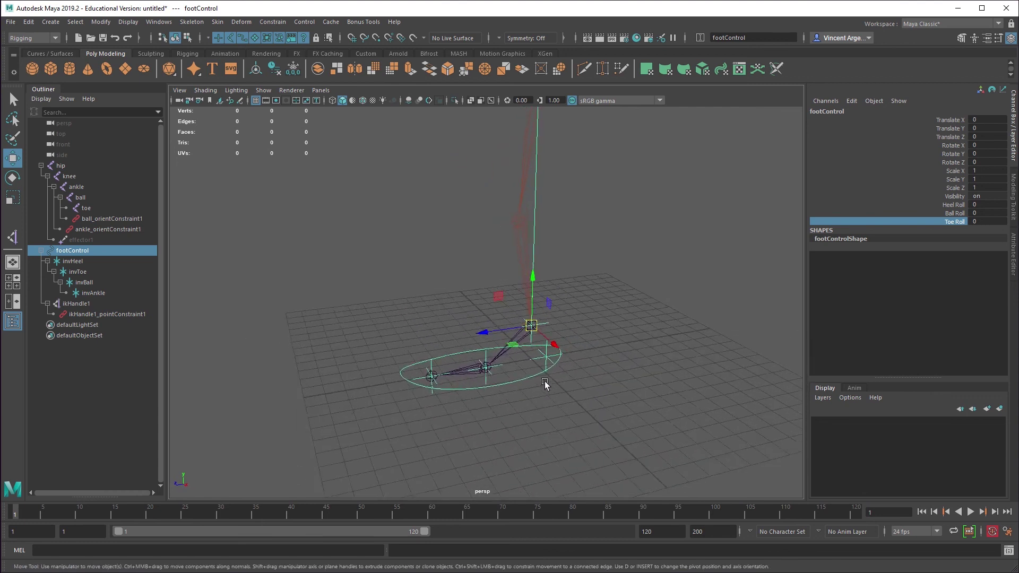
alt+right_drag(547, 382, 542, 419)
alt+drag(542, 419, 569, 432)
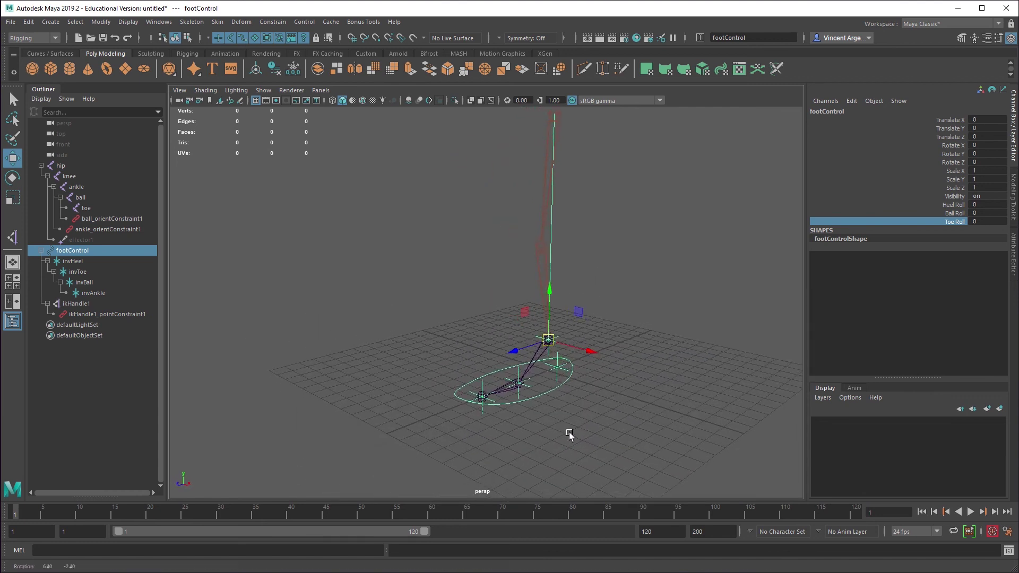